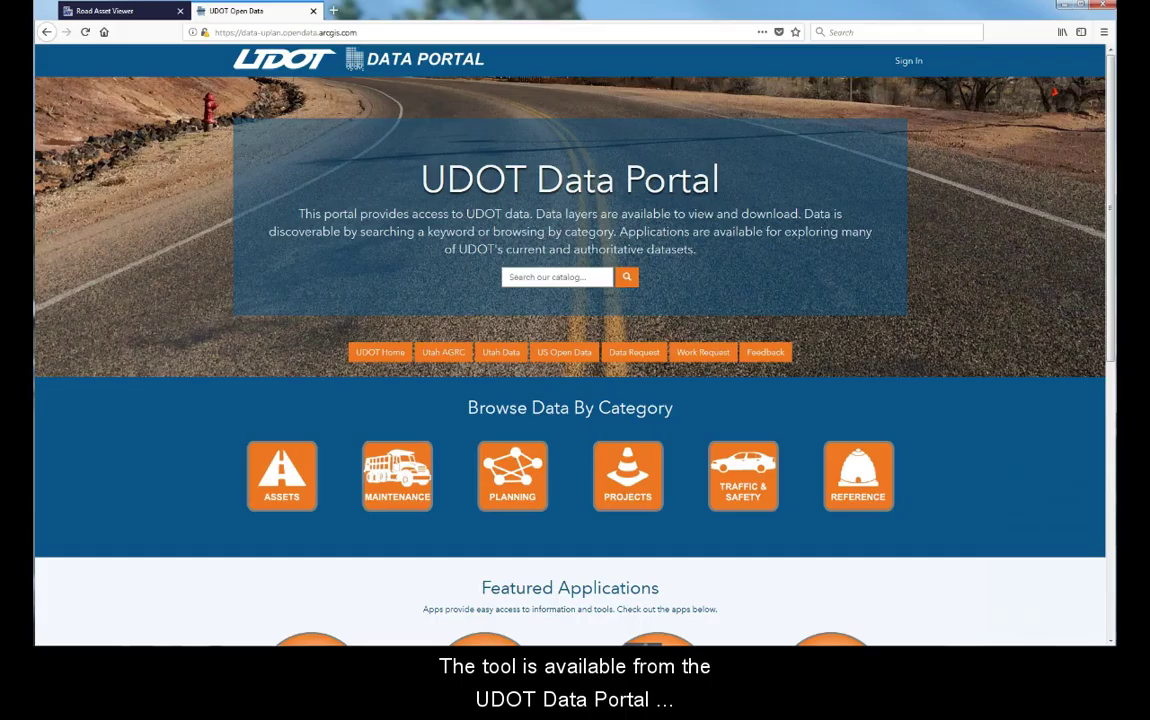
# Switch from the UDOT Open Data portal tab to the Road Asset Viewer tab.
pyautogui.click(115, 11)
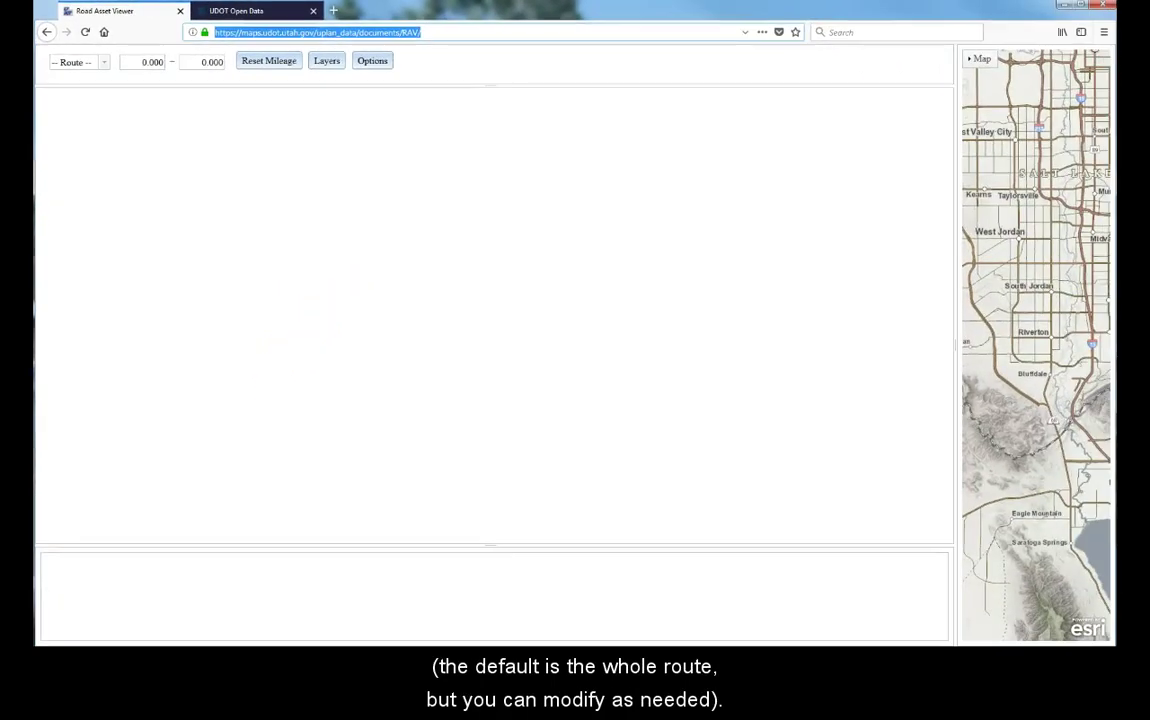
# Pick route 0014P from the Route list to load miles 5.000–20.000.
pyautogui.click(103, 63)
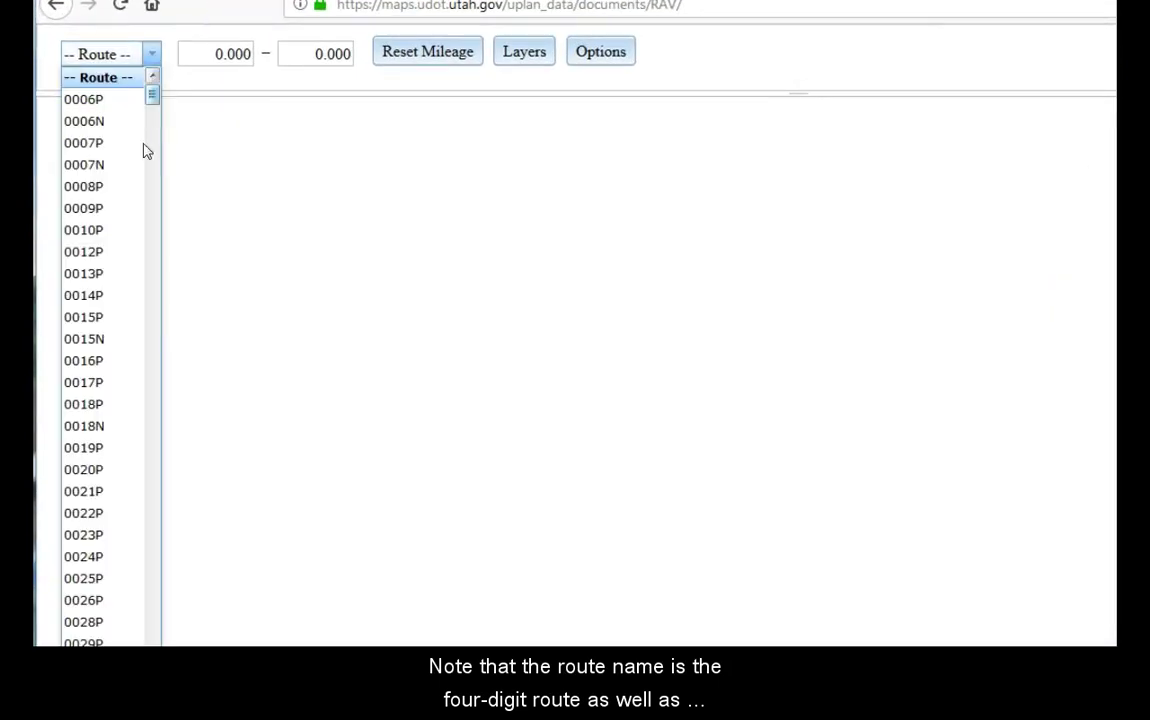
pyautogui.scroll(-20, 115, 493)
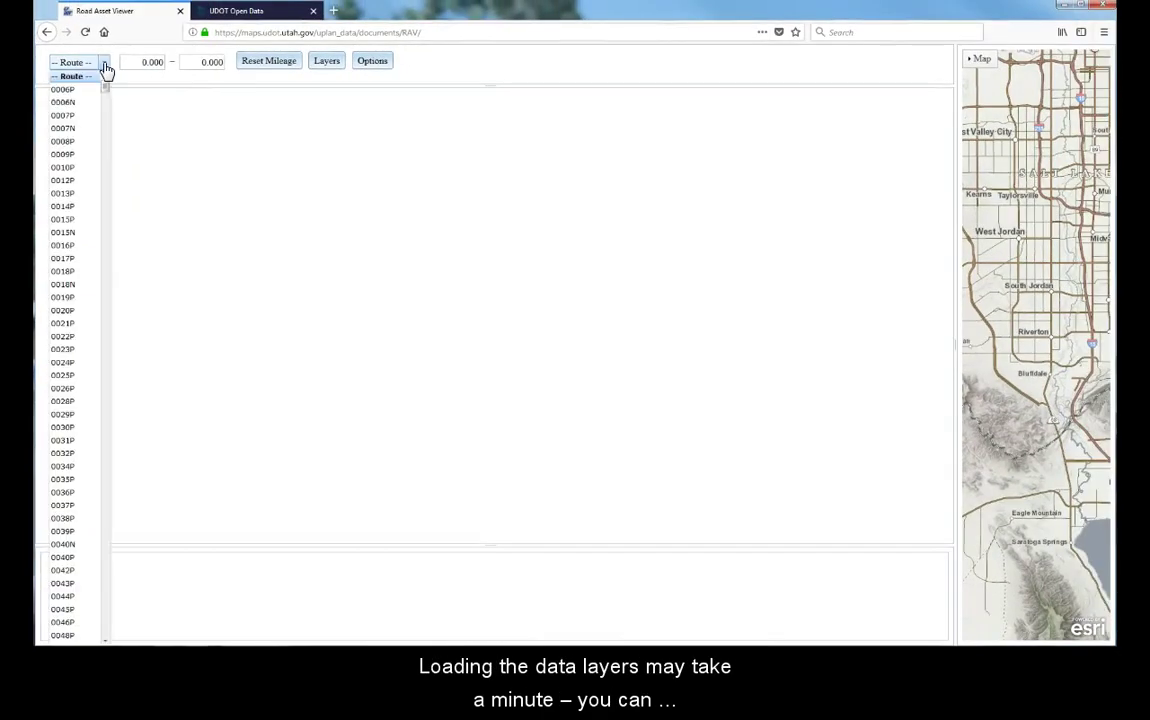
pyautogui.click(66, 206)
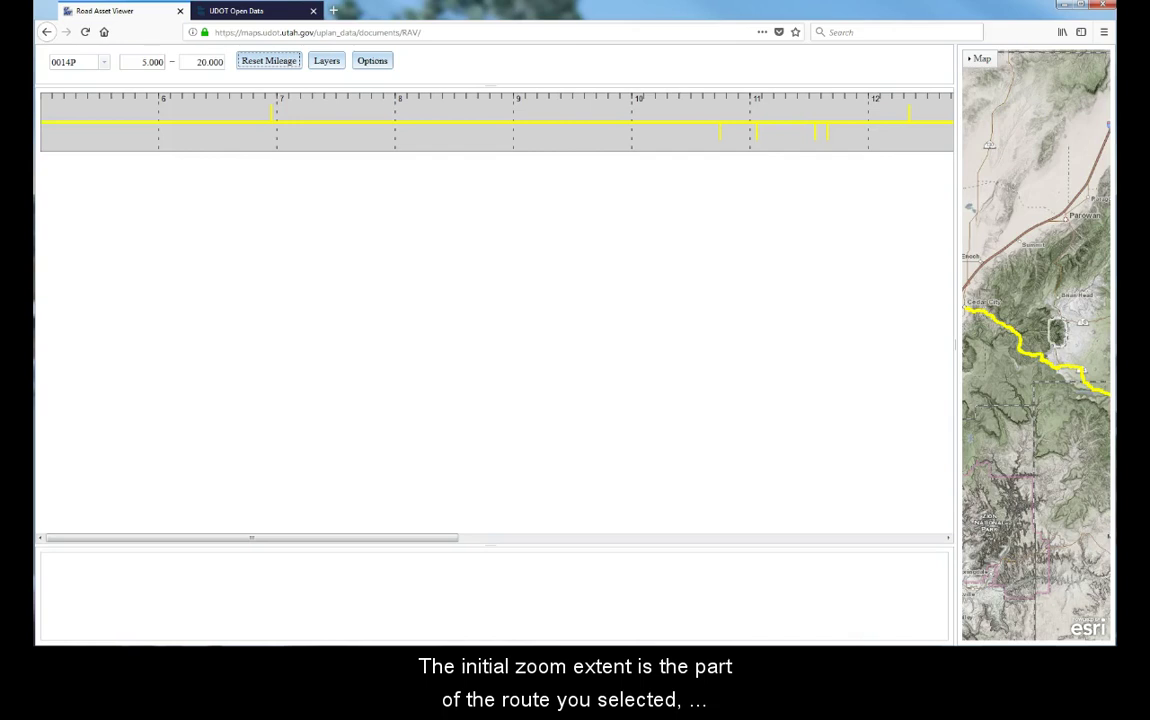
# Recenter the side map on route 0014P and switch its basemap from Terrain to Lite.
pyautogui.moveTo(1008, 372)
pyautogui.mouseDown()
pyautogui.moveTo(1020, 398)
pyautogui.moveTo(1004, 356)
pyautogui.mouseUp()
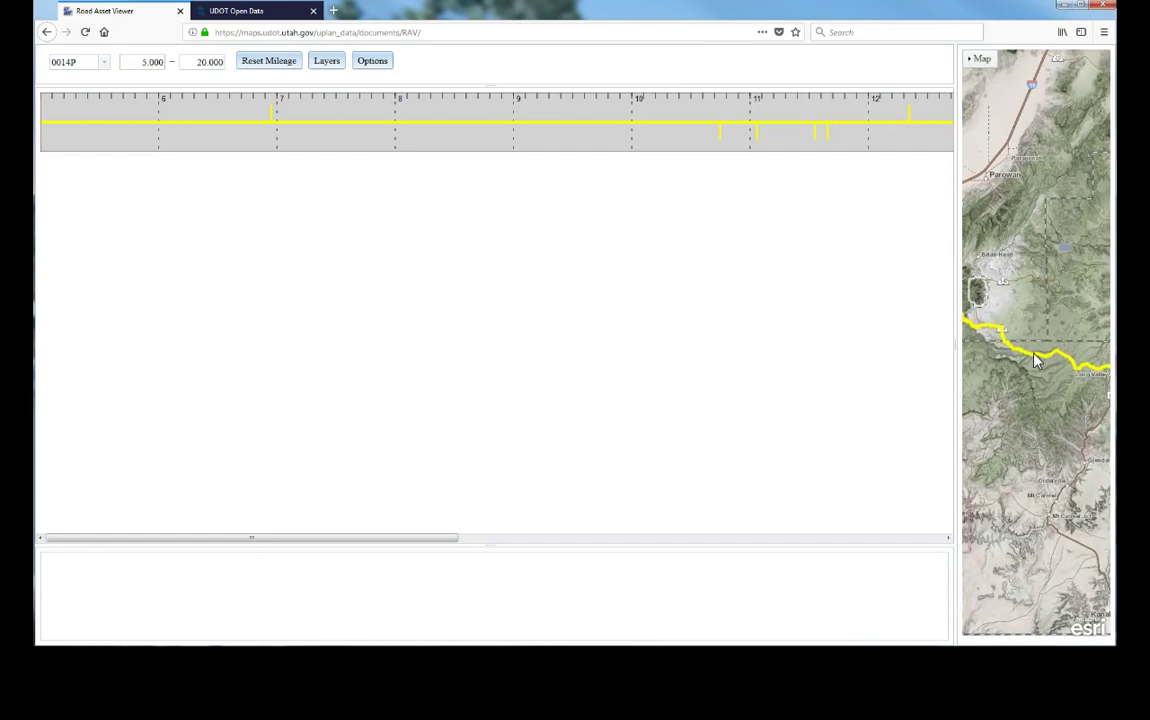
pyautogui.scroll(-1, 1037, 368)
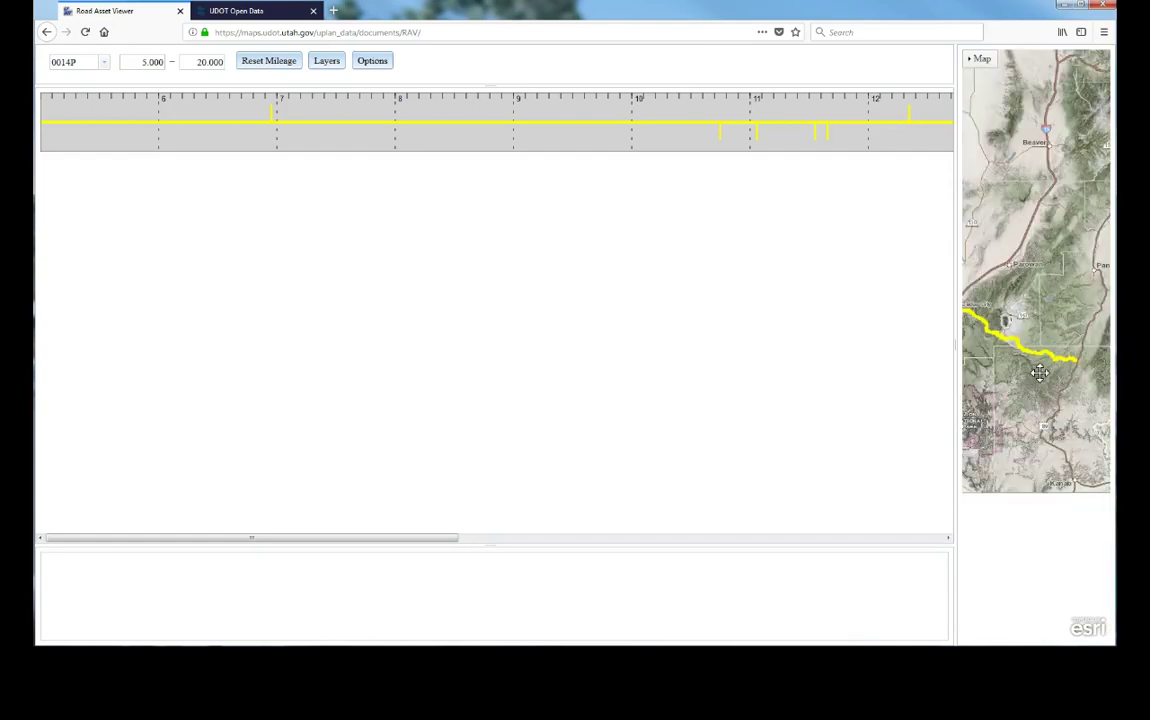
pyautogui.moveTo(1040, 372); pyautogui.dragTo(1043, 382)
pyautogui.scroll(-1, 1040, 380)
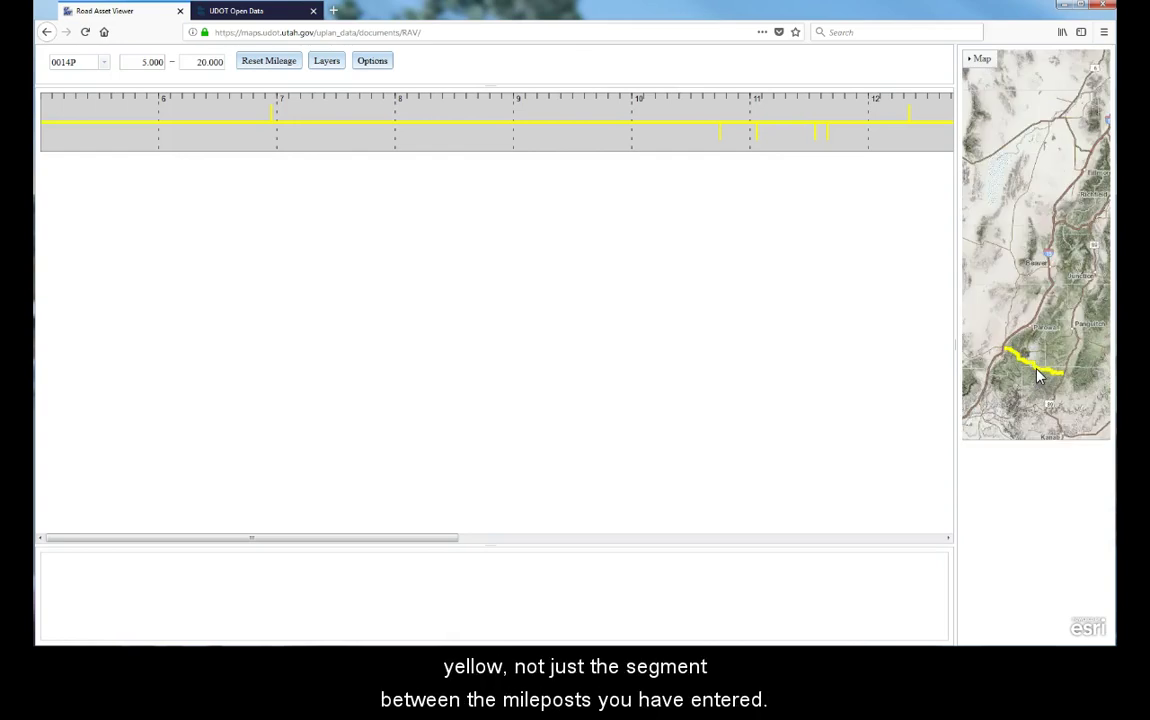
pyautogui.scroll(1, 1025, 373)
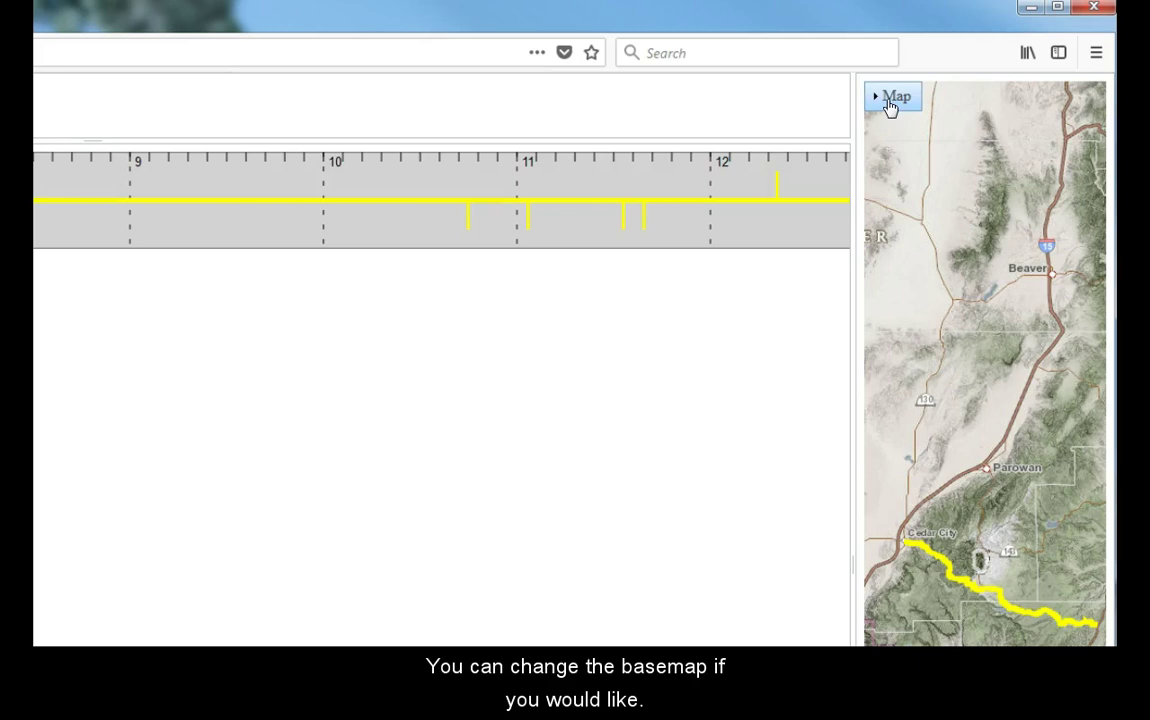
pyautogui.click(889, 102)
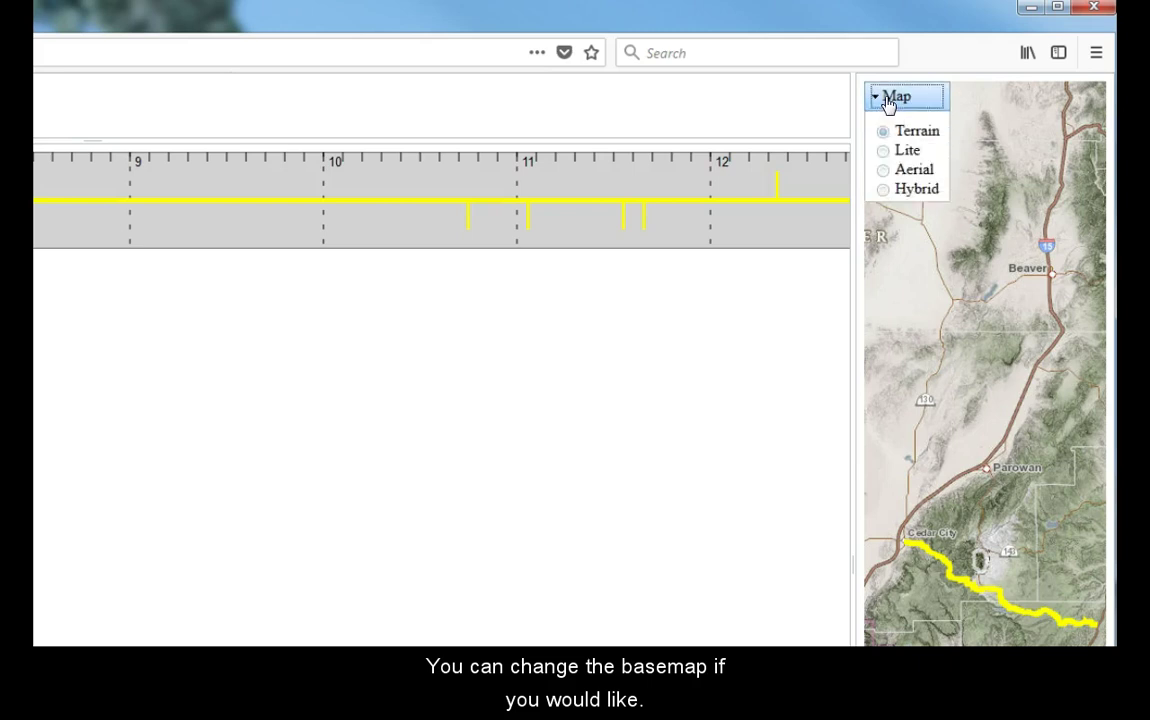
pyautogui.click(912, 172)
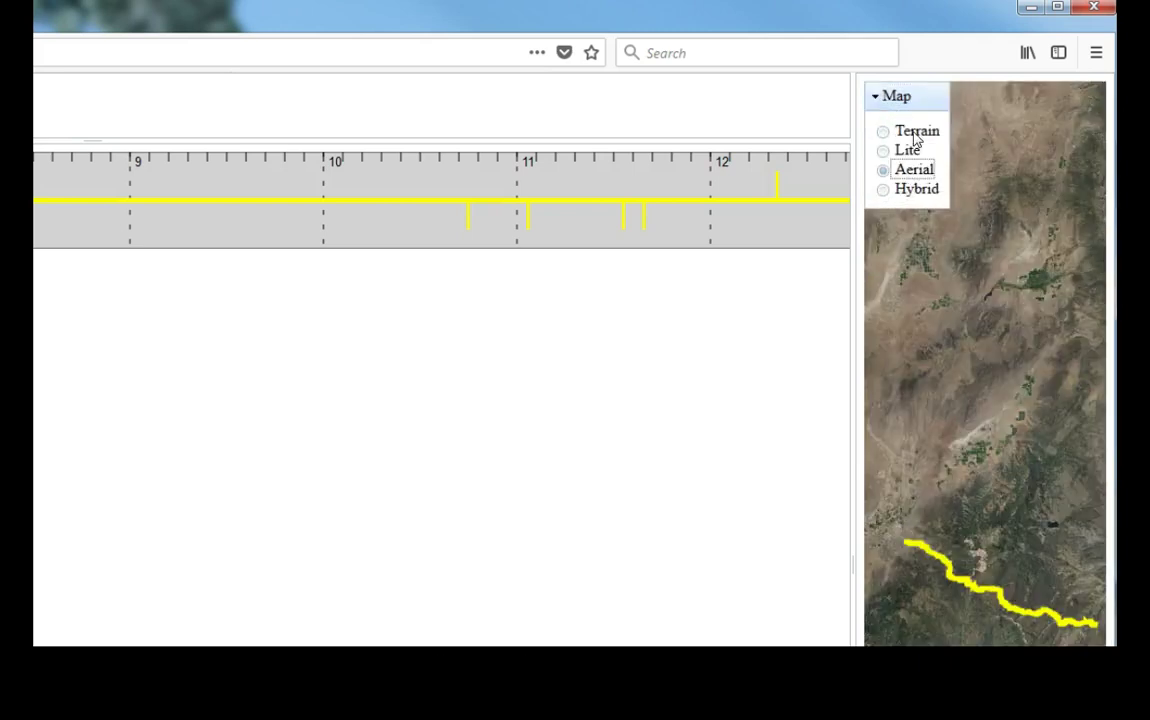
pyautogui.click(909, 150)
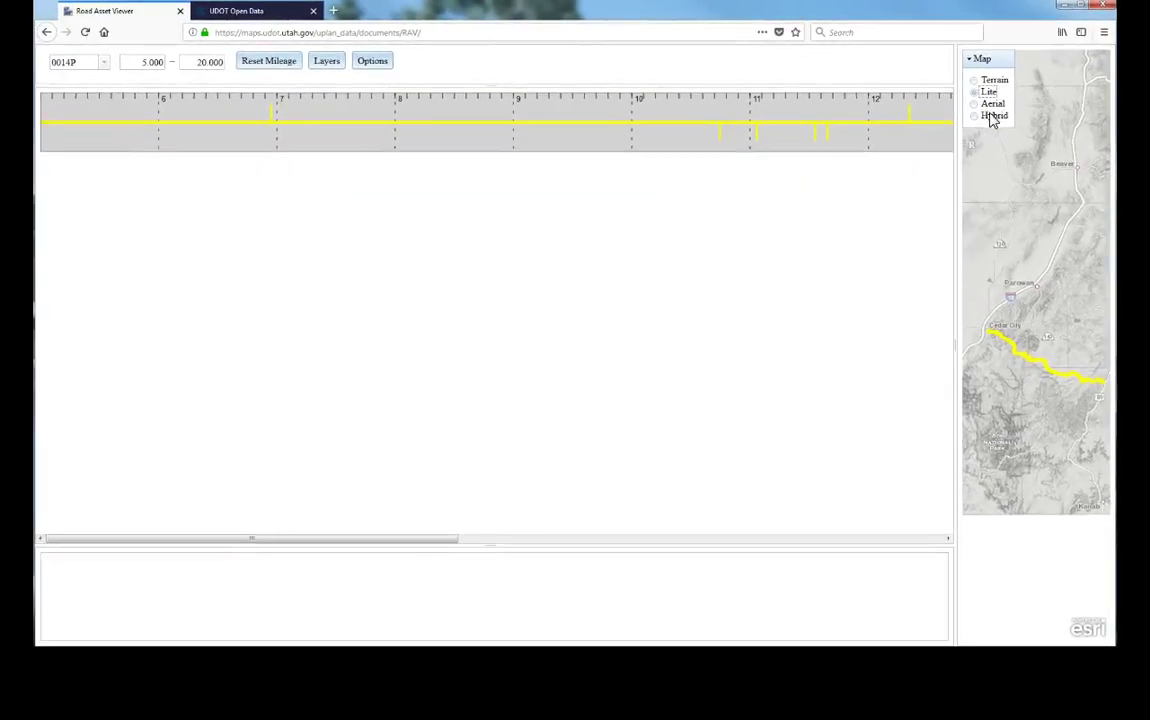
# Scroll the diagram to miles 13–19 and zoom the side map in along the route.
pyautogui.moveTo(447, 544); pyautogui.dragTo(398, 521)
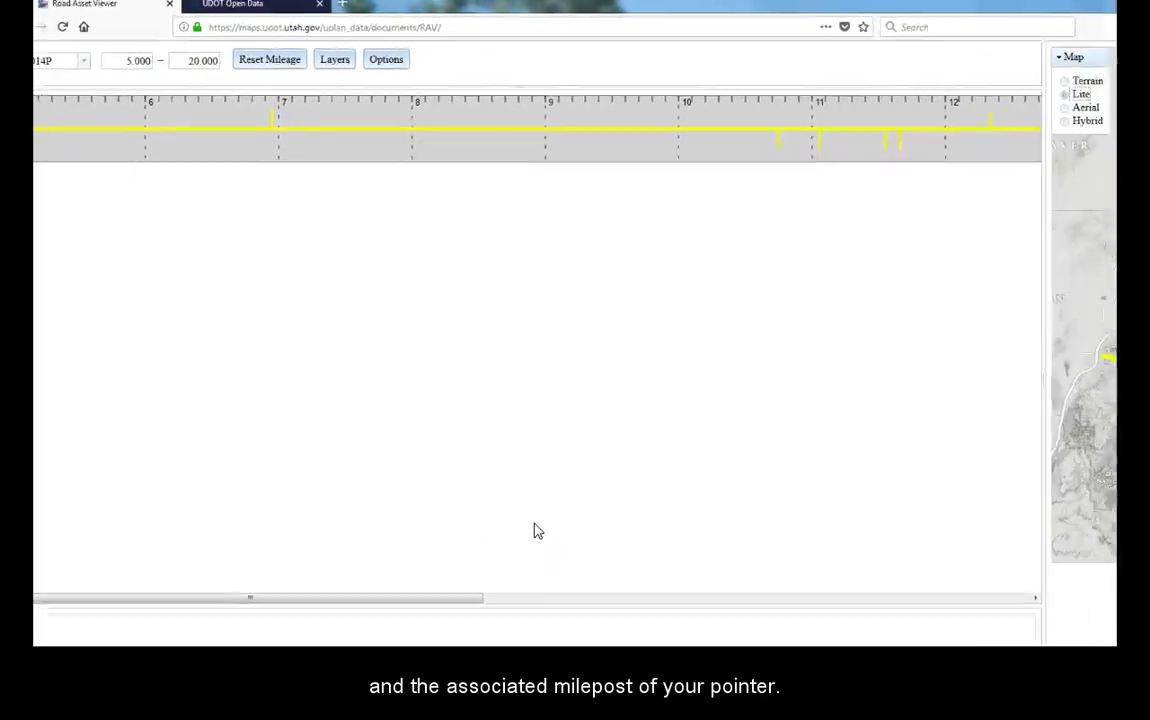
pyautogui.moveTo(447, 540); pyautogui.dragTo(708, 544)
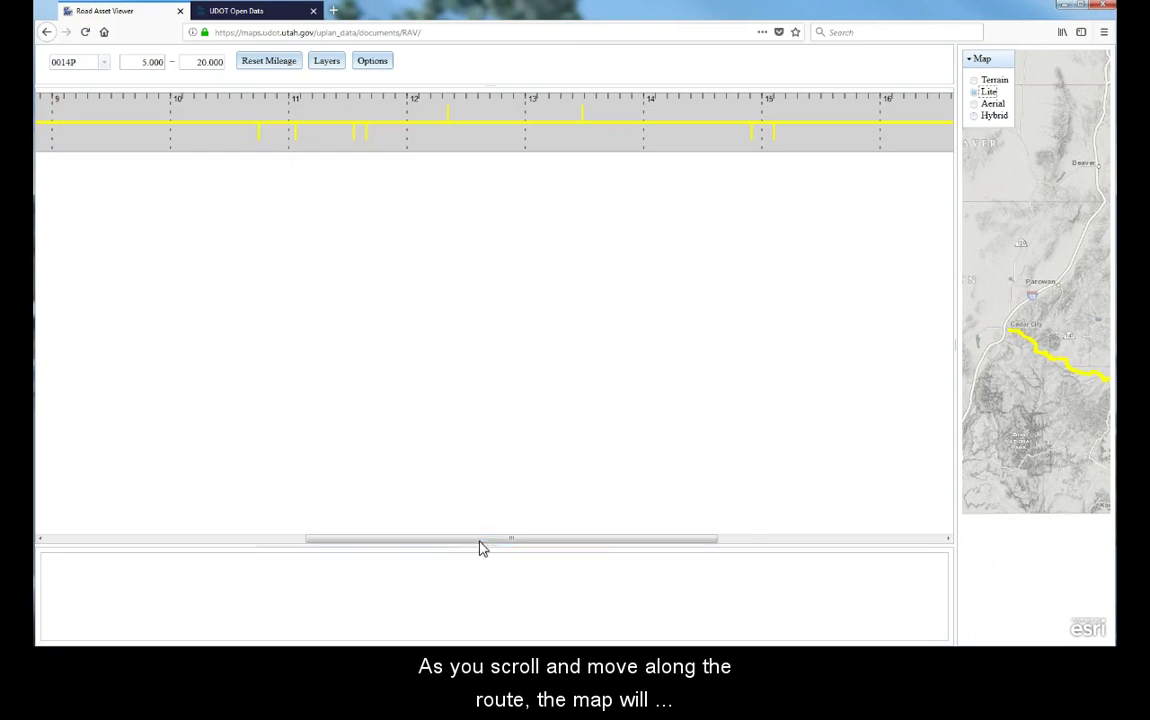
pyautogui.moveTo(480, 540); pyautogui.dragTo(717, 560)
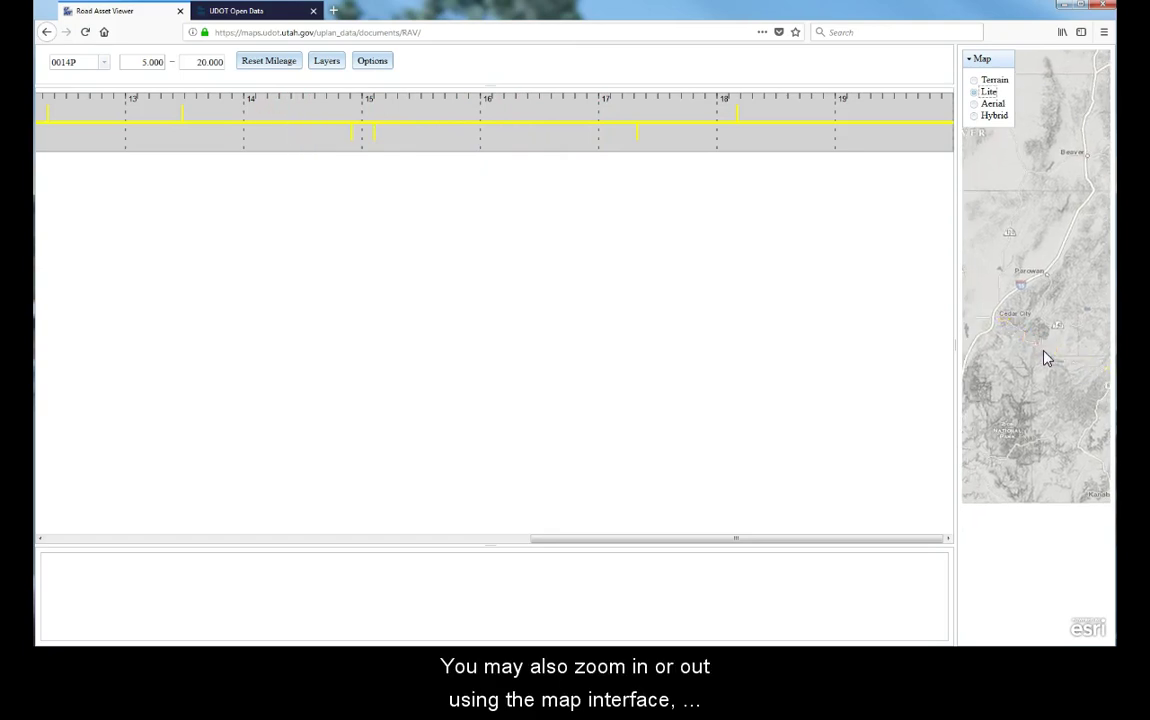
pyautogui.scroll(2, 1045, 355)
pyautogui.scroll(2, 1018, 342)
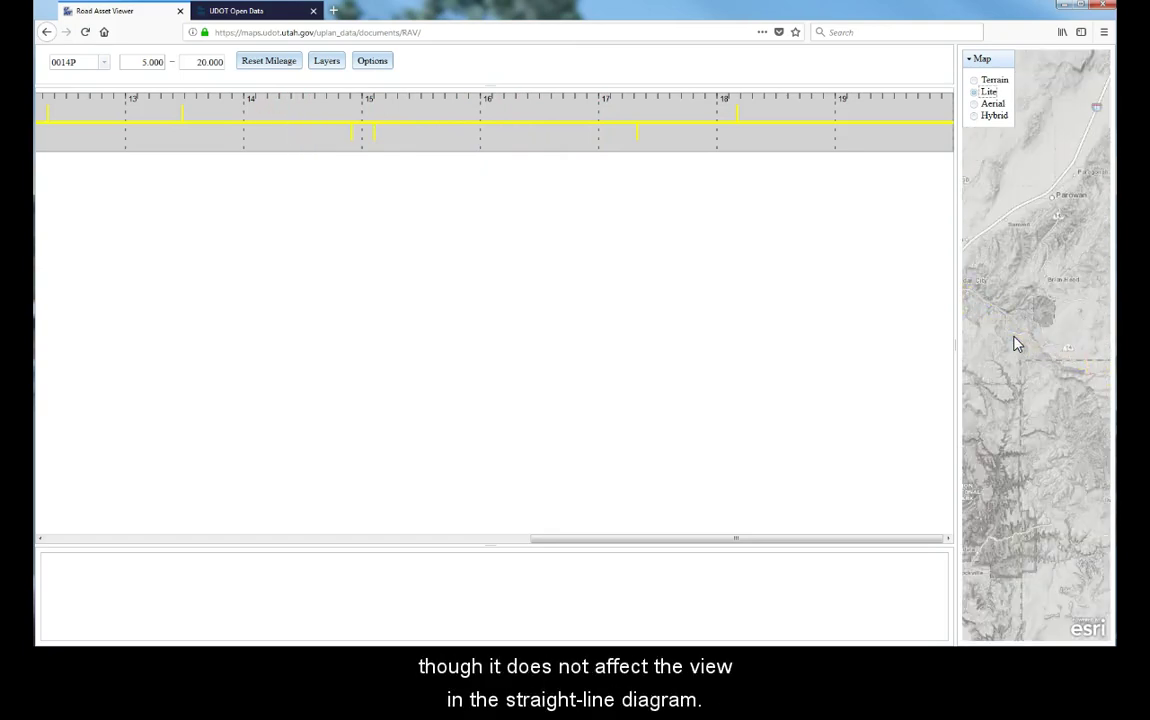
pyautogui.scroll(2, 1025, 338)
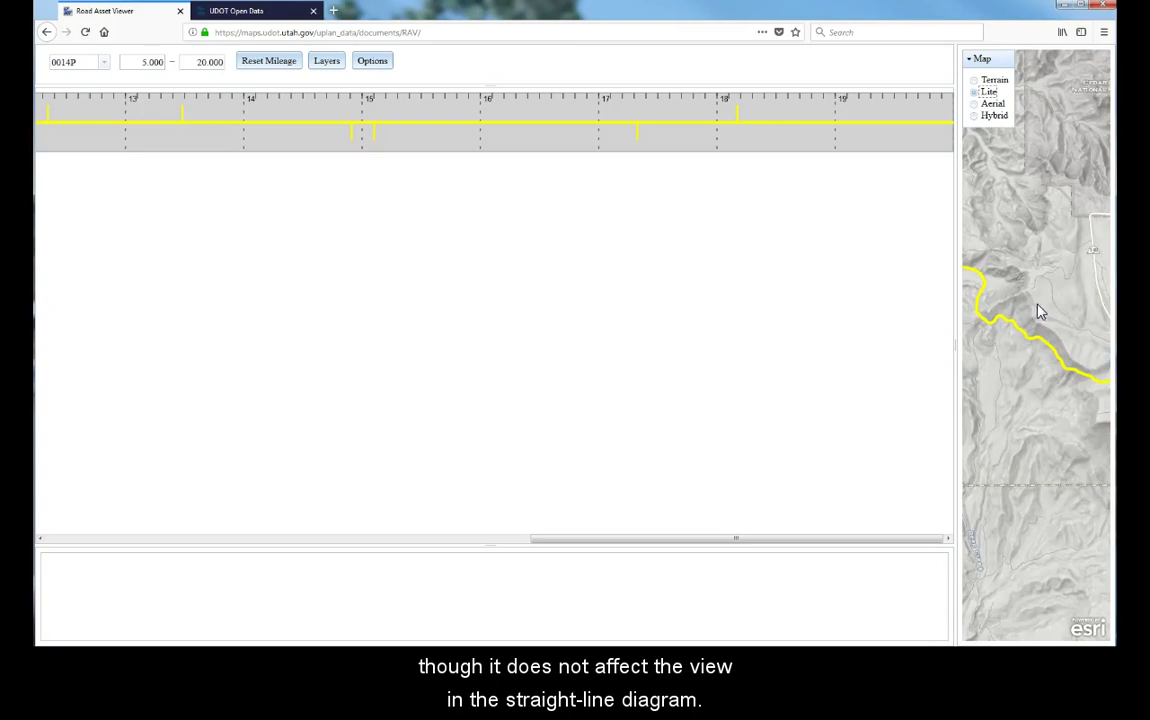
pyautogui.moveTo(1040, 313); pyautogui.dragTo(1073, 326)
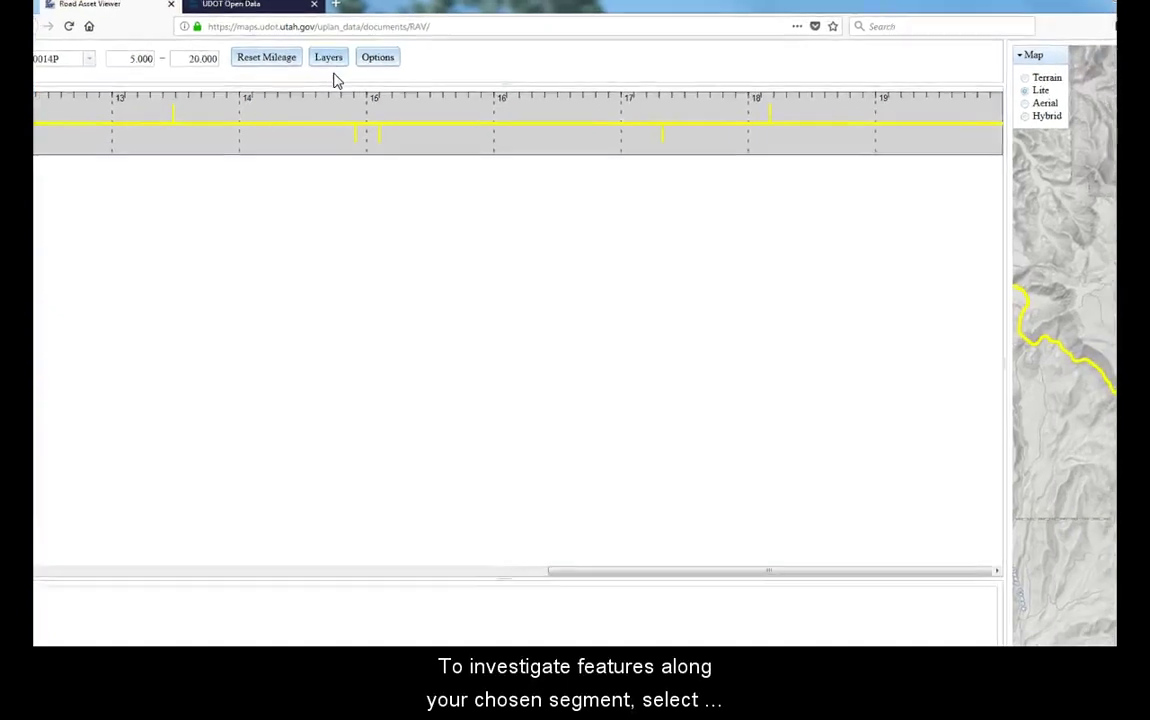
# Turn on the Bridge Locations, Driveways and Highway Reference Features layers.
pyautogui.click(333, 48)
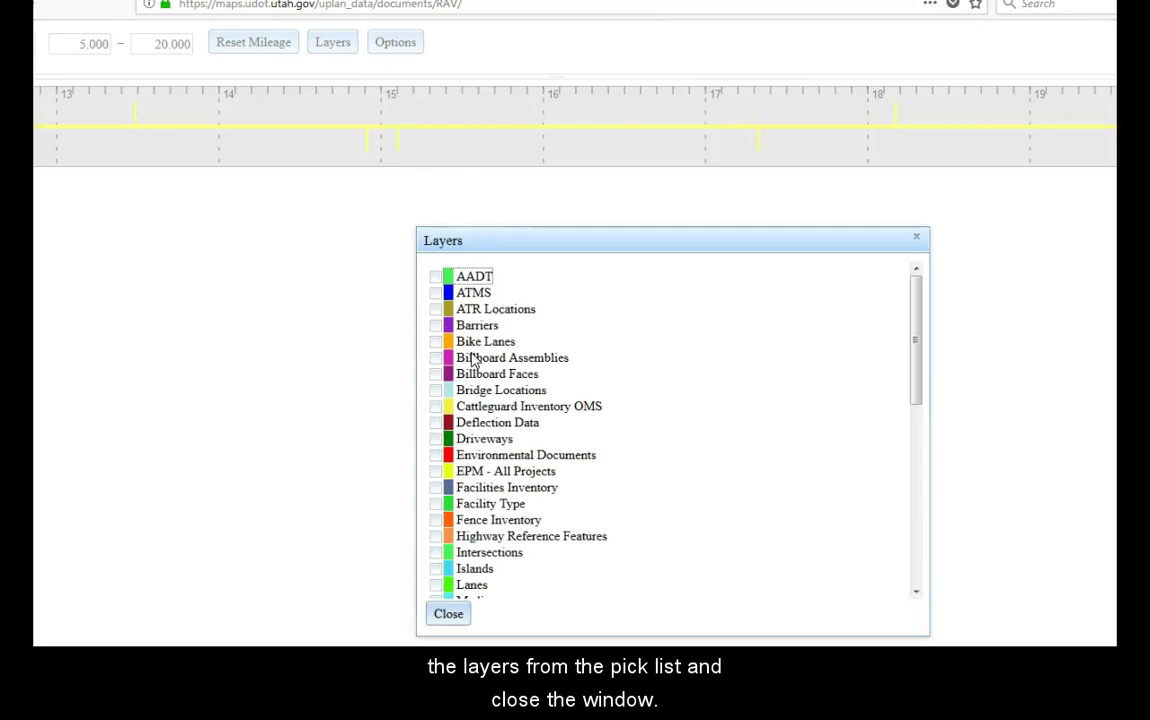
pyautogui.click(436, 390)
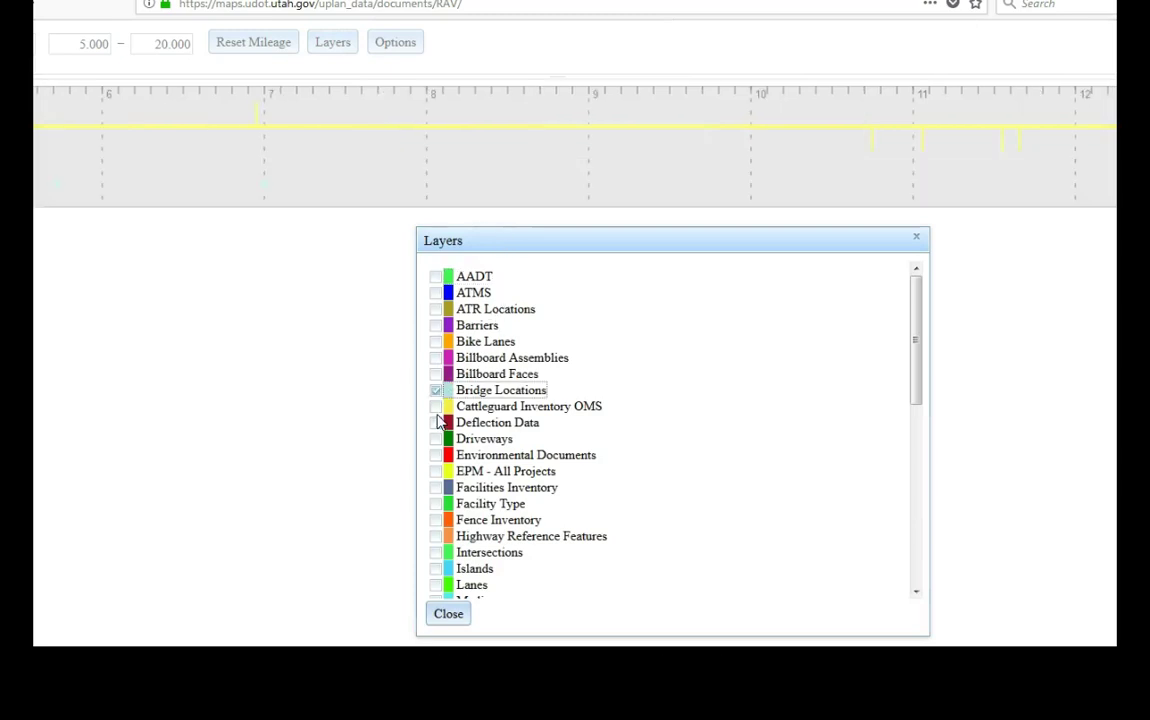
pyautogui.click(436, 439)
pyautogui.click(436, 536)
pyautogui.click(449, 615)
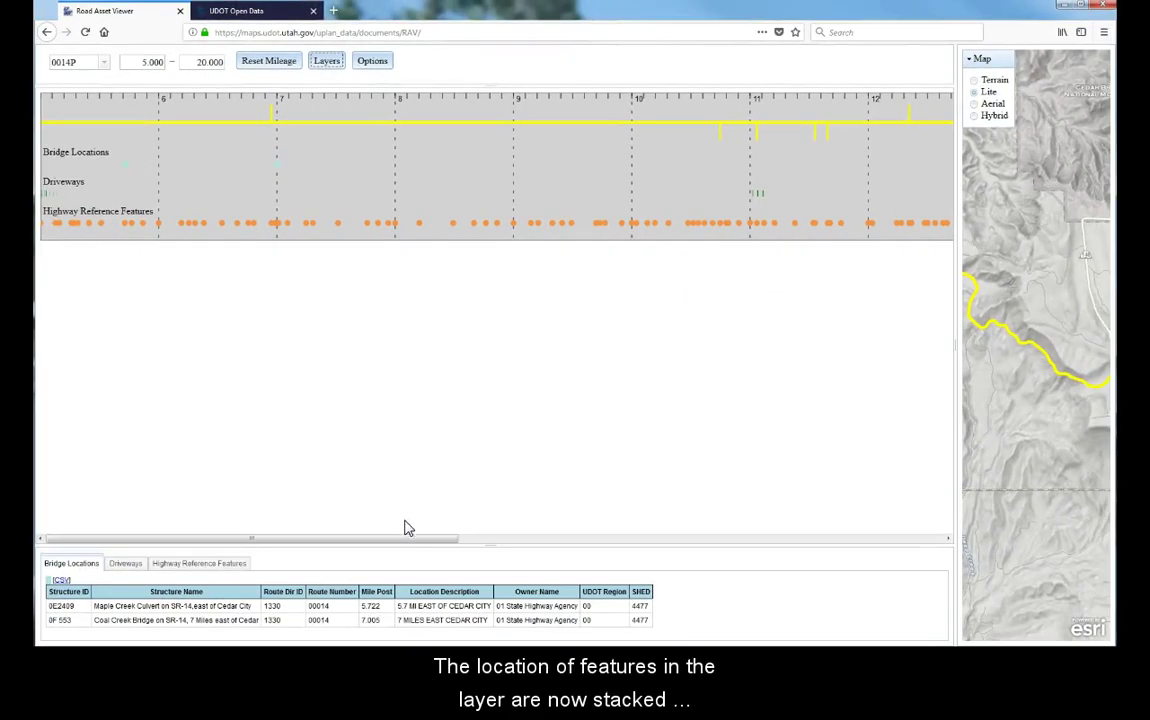
pyautogui.moveTo(415, 545); pyautogui.dragTo(706, 508)
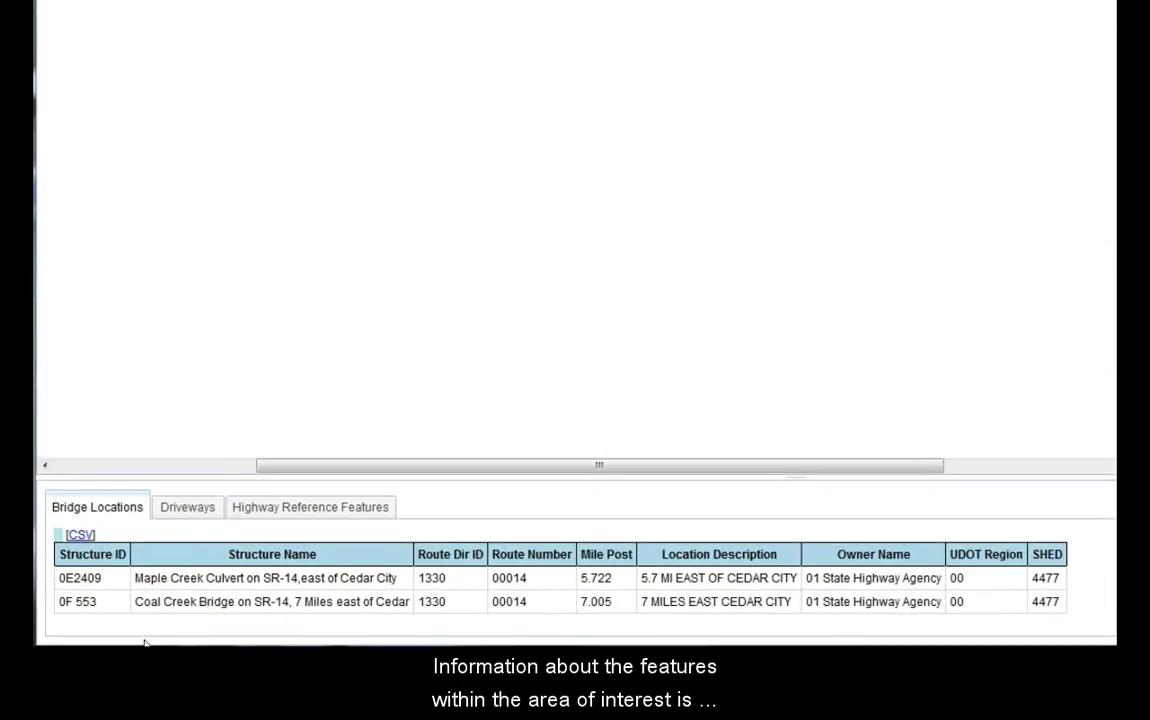
# Review the Driveways and Reference Features tables, then export Bridge Locations as CSV to Excel.
pyautogui.click(187, 507)
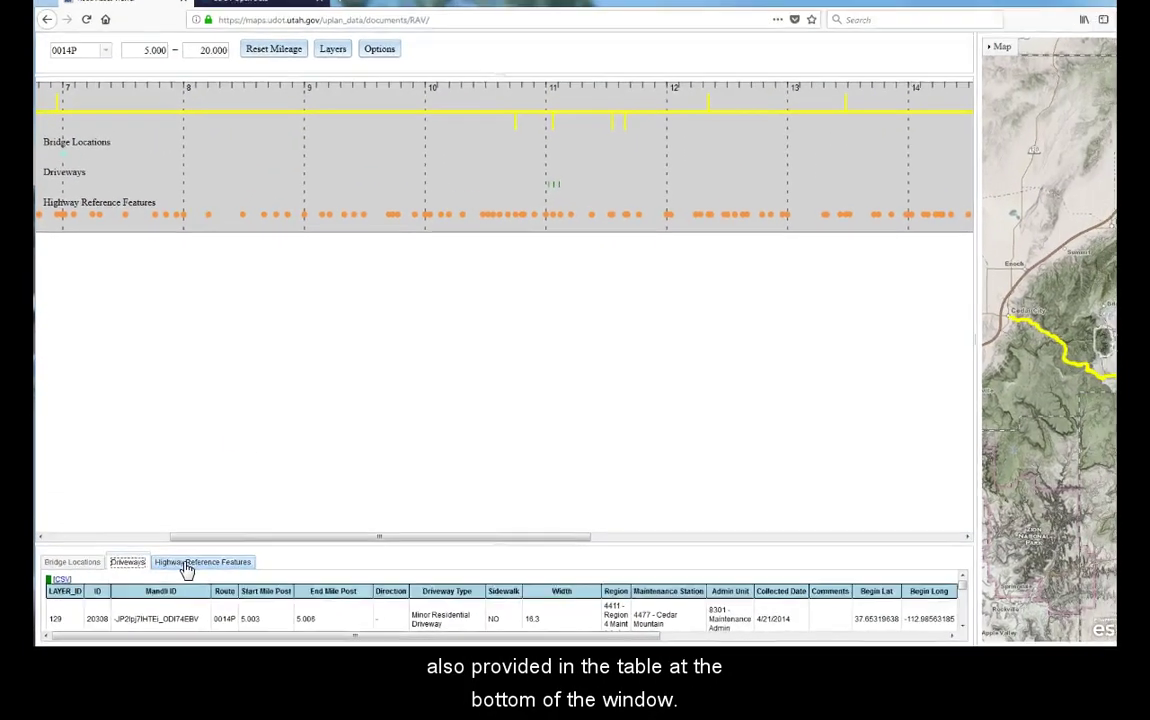
pyautogui.click(187, 566)
pyautogui.click(85, 563)
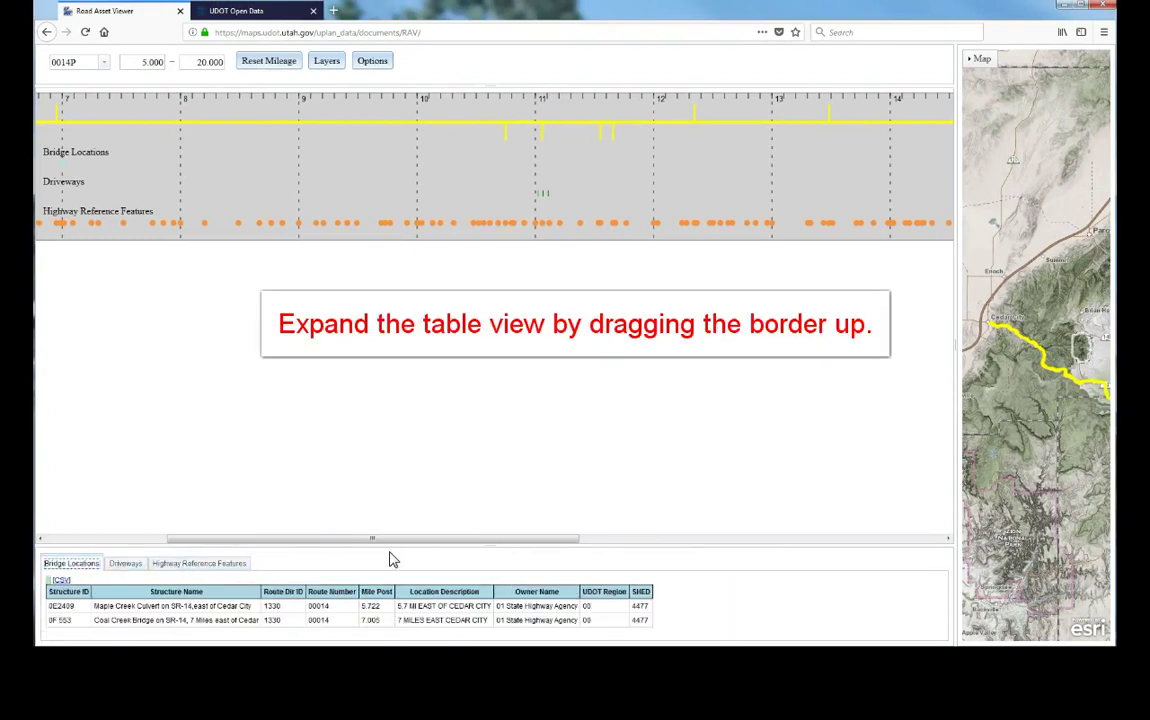
pyautogui.moveTo(395, 544)
pyautogui.mouseDown()
pyautogui.moveTo(395, 396)
pyautogui.moveTo(393, 537)
pyautogui.mouseUp()
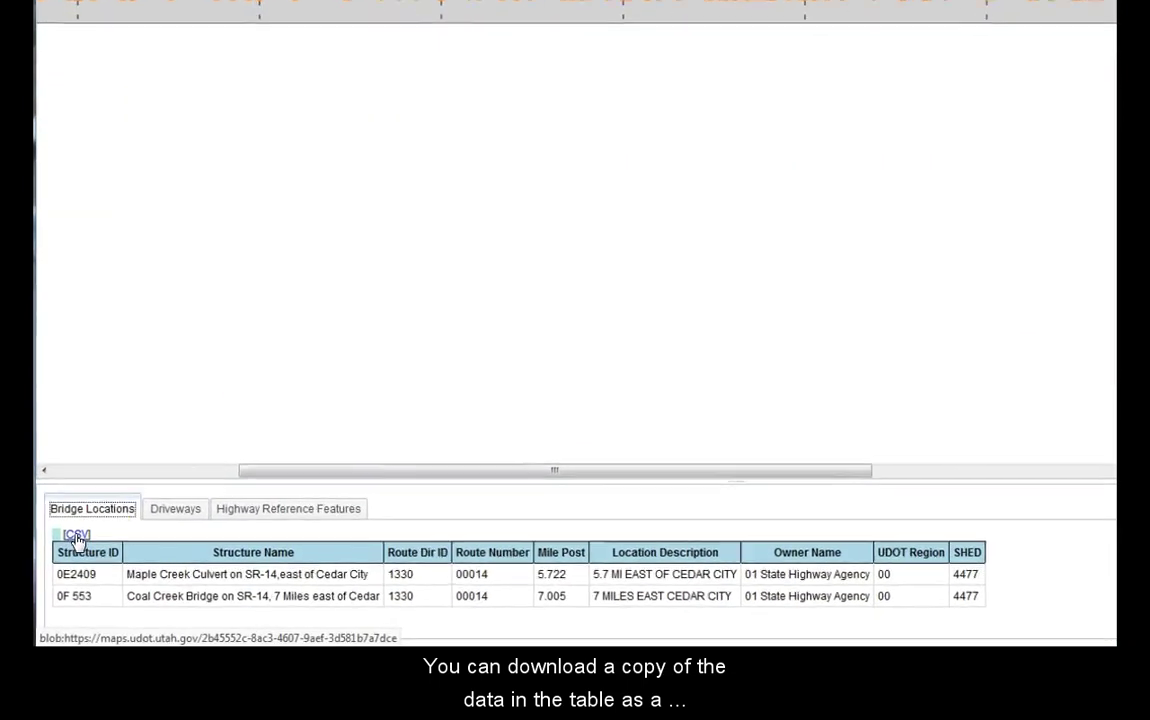
pyautogui.click(77, 538)
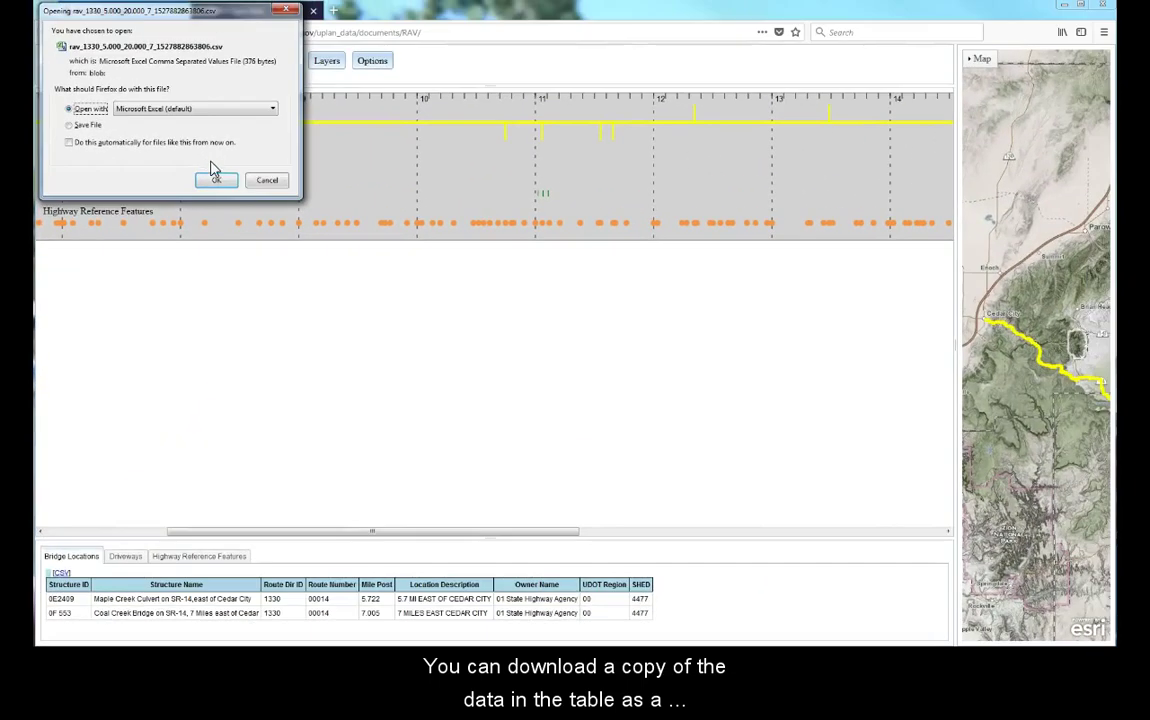
pyautogui.click(262, 180)
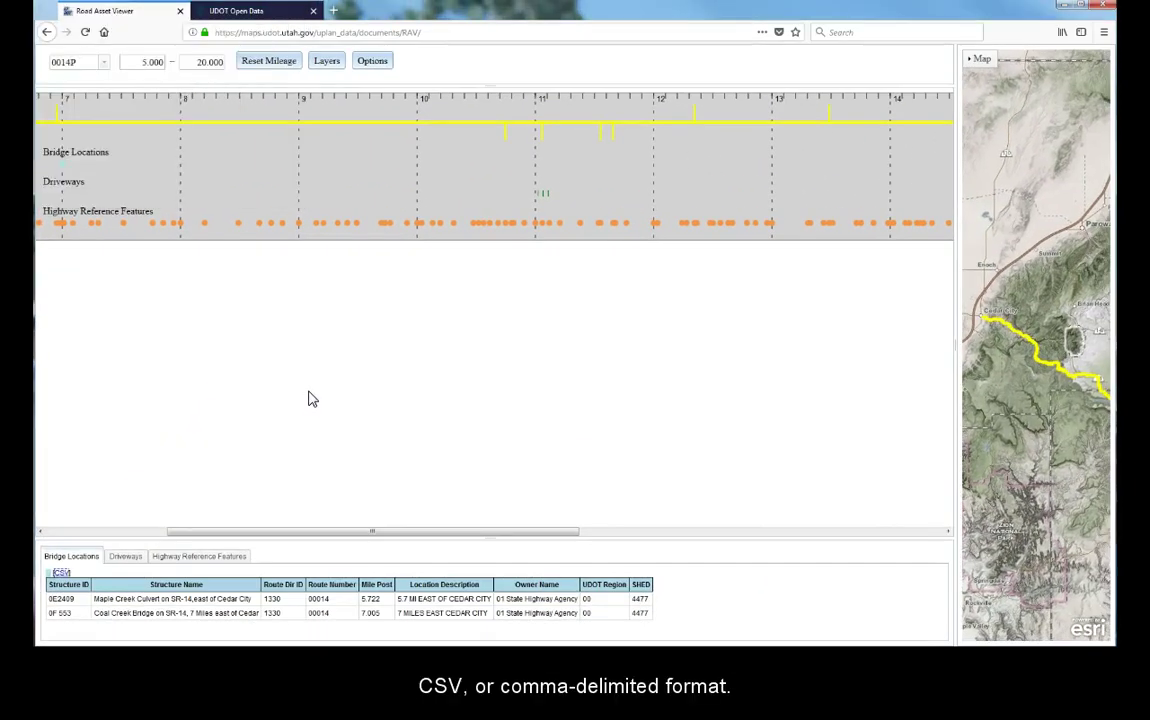
# Buffer mile 9.420 so Reference Features lists only the Pipe Culvert at 9.41.
pyautogui.click(348, 198)
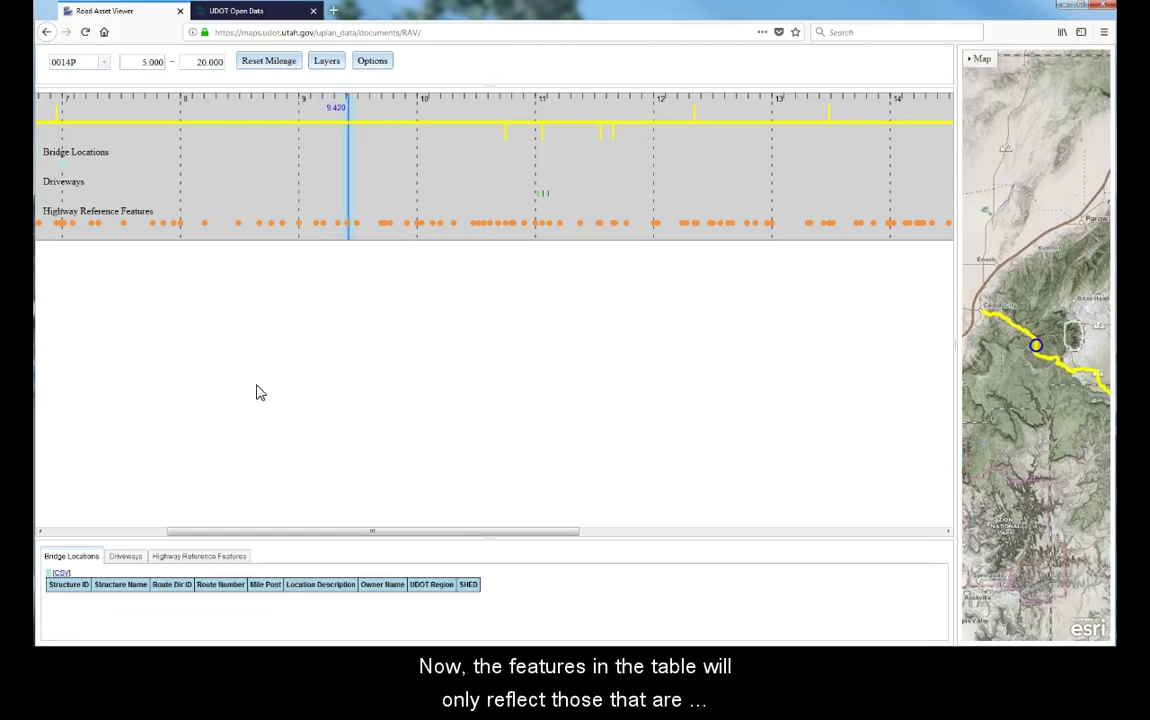
pyautogui.click(128, 556)
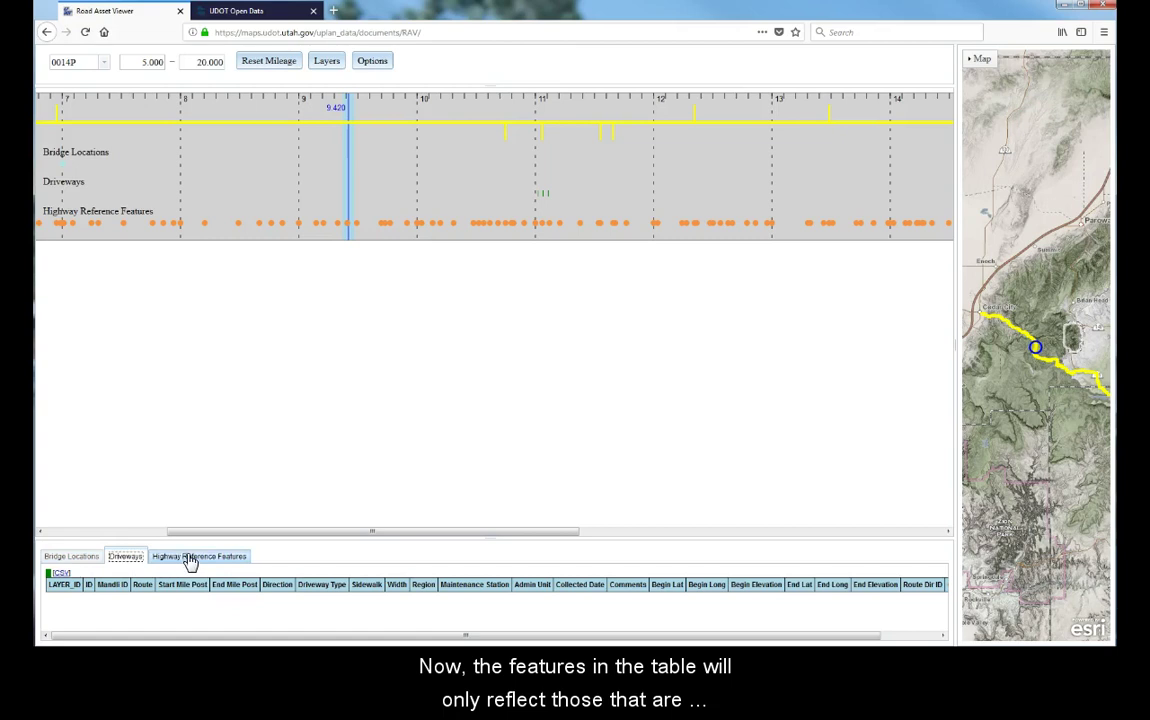
pyautogui.click(191, 557)
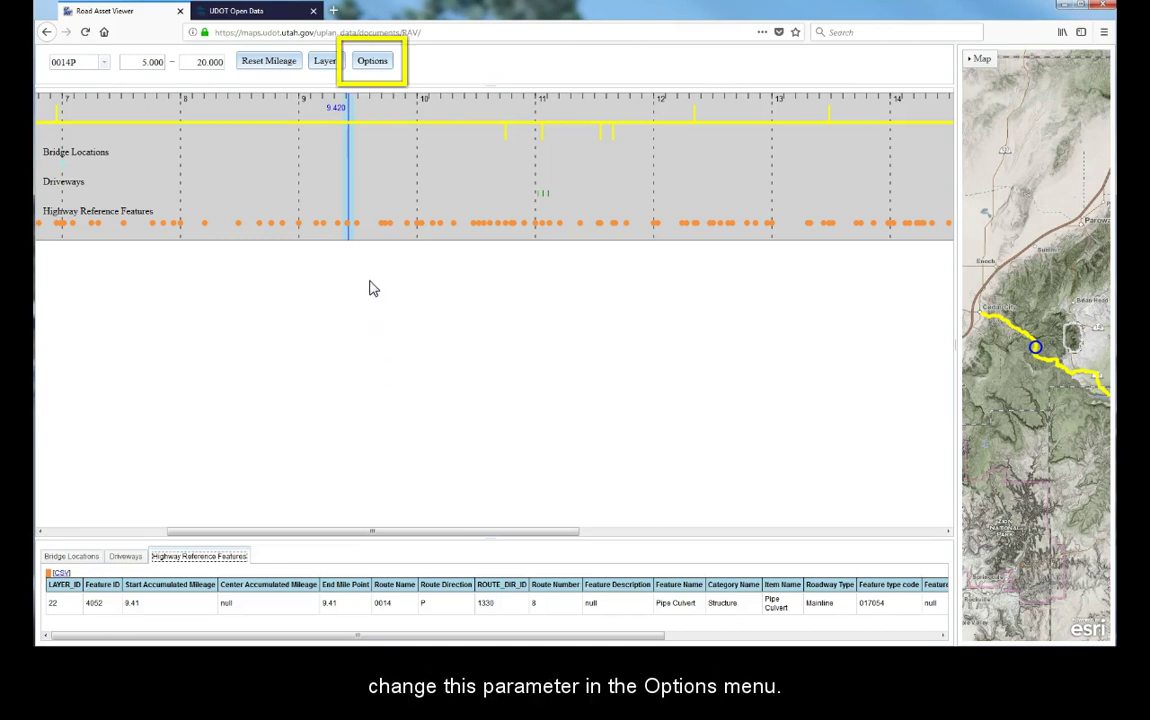
# Widen the buffer to 0.35 miles and place it near mile 11.07.
pyautogui.click(378, 64)
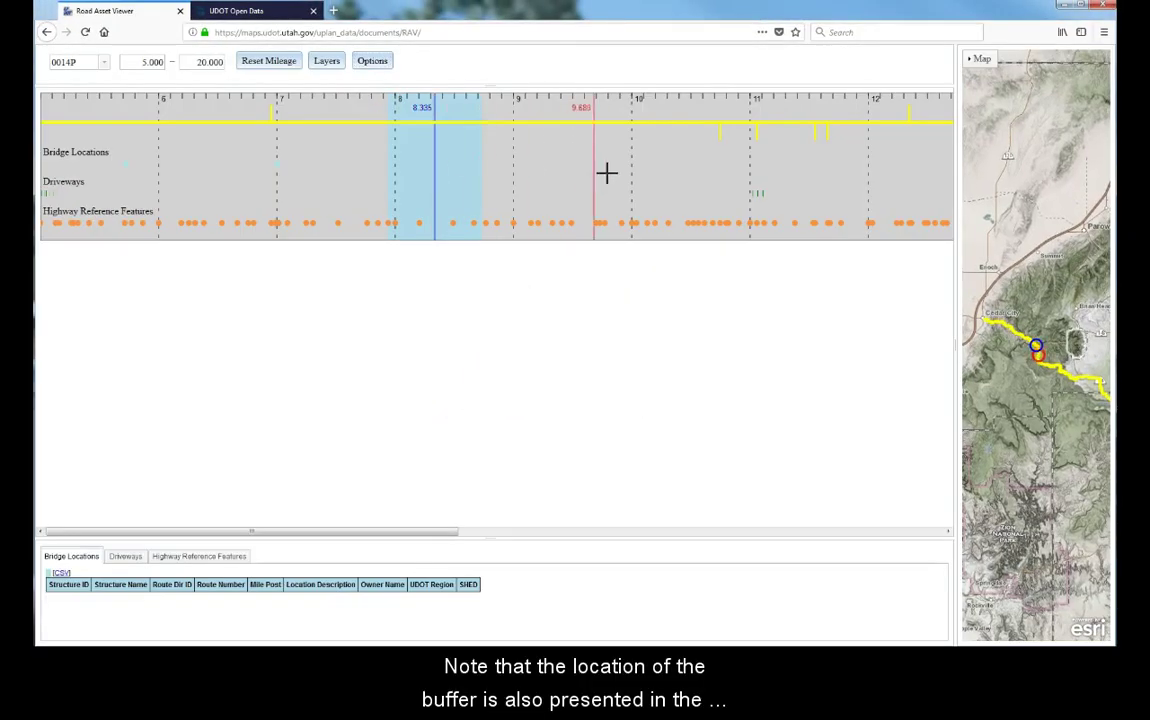
pyautogui.click(760, 182)
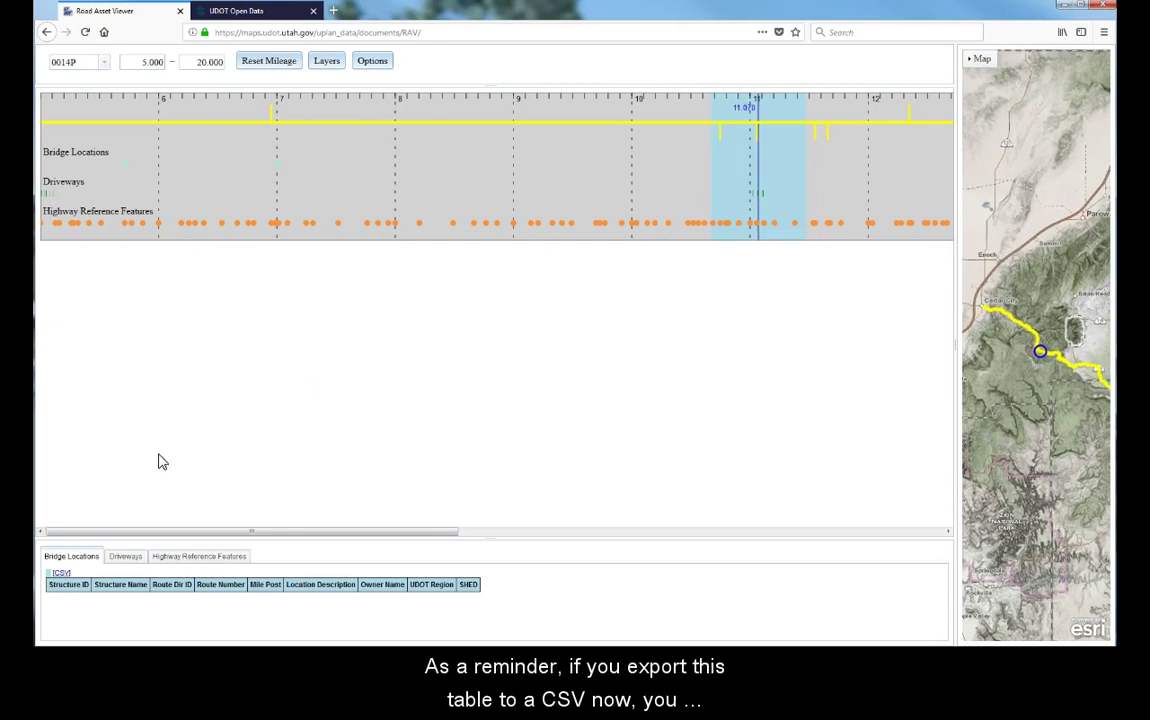
# Check the buffered driveways and reference features, then remove the buffer to list all features.
pyautogui.click(125, 557)
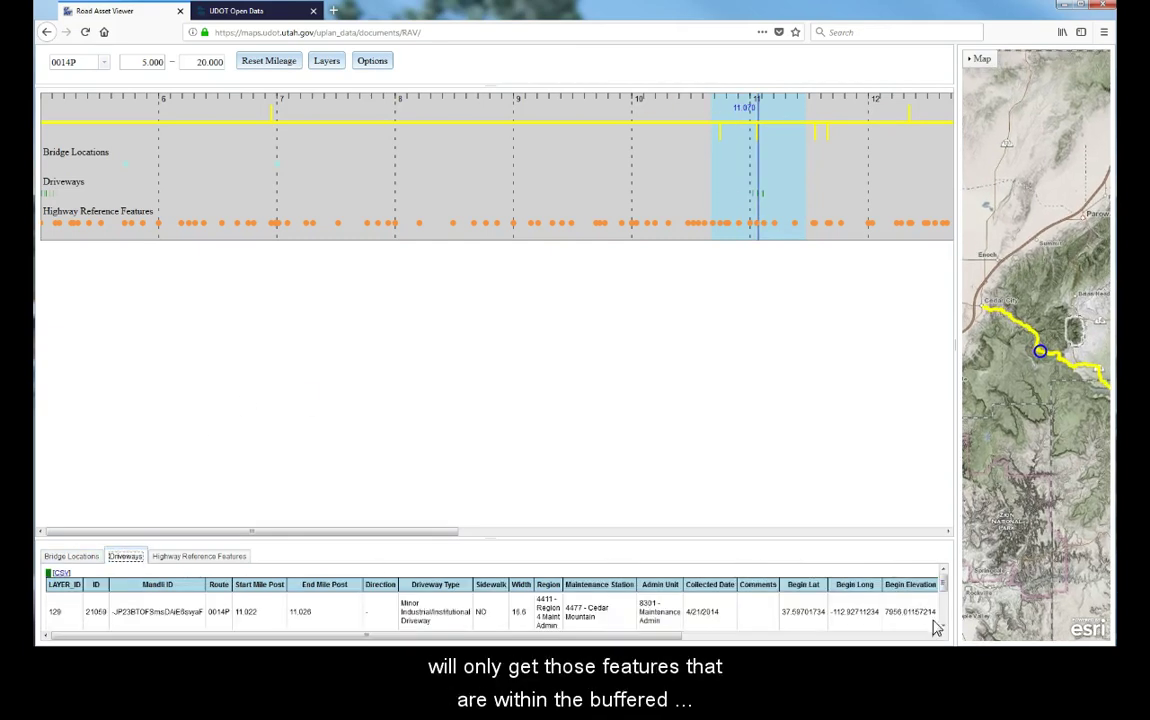
pyautogui.scroll(-3, 941, 622)
pyautogui.click(226, 559)
pyautogui.scroll(-4, 942, 619)
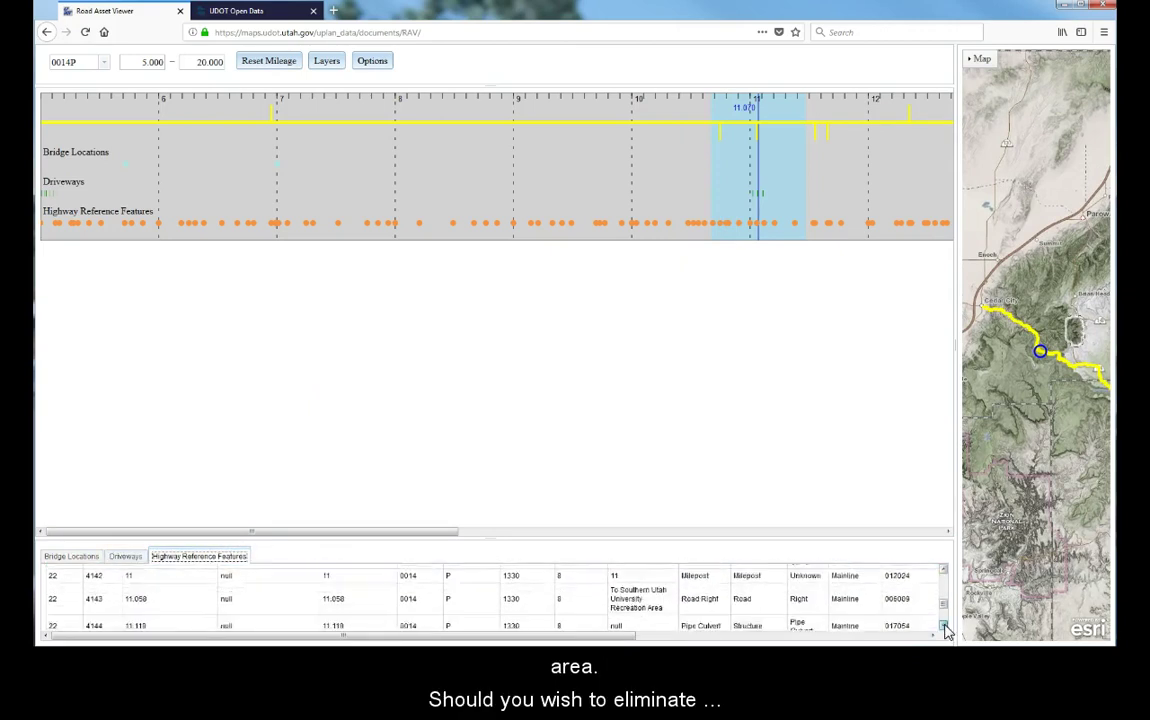
pyautogui.scroll(4, 942, 619)
pyautogui.doubleClick(783, 175)
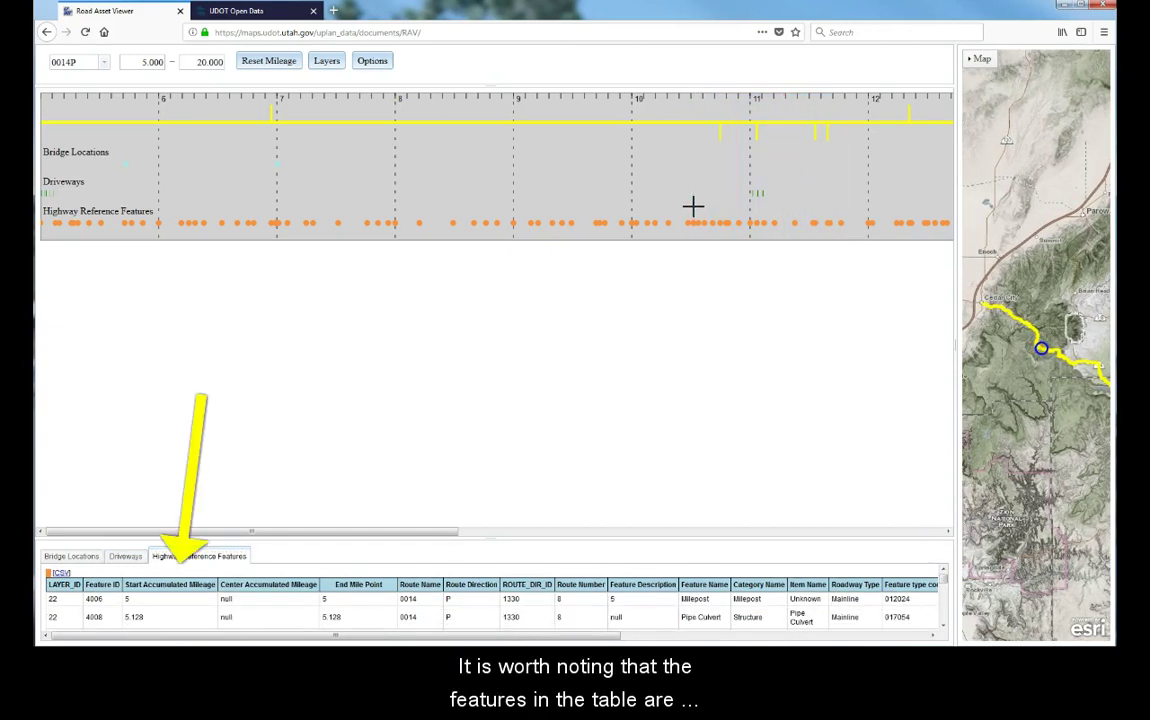
pyautogui.scroll(-5, 165, 608)
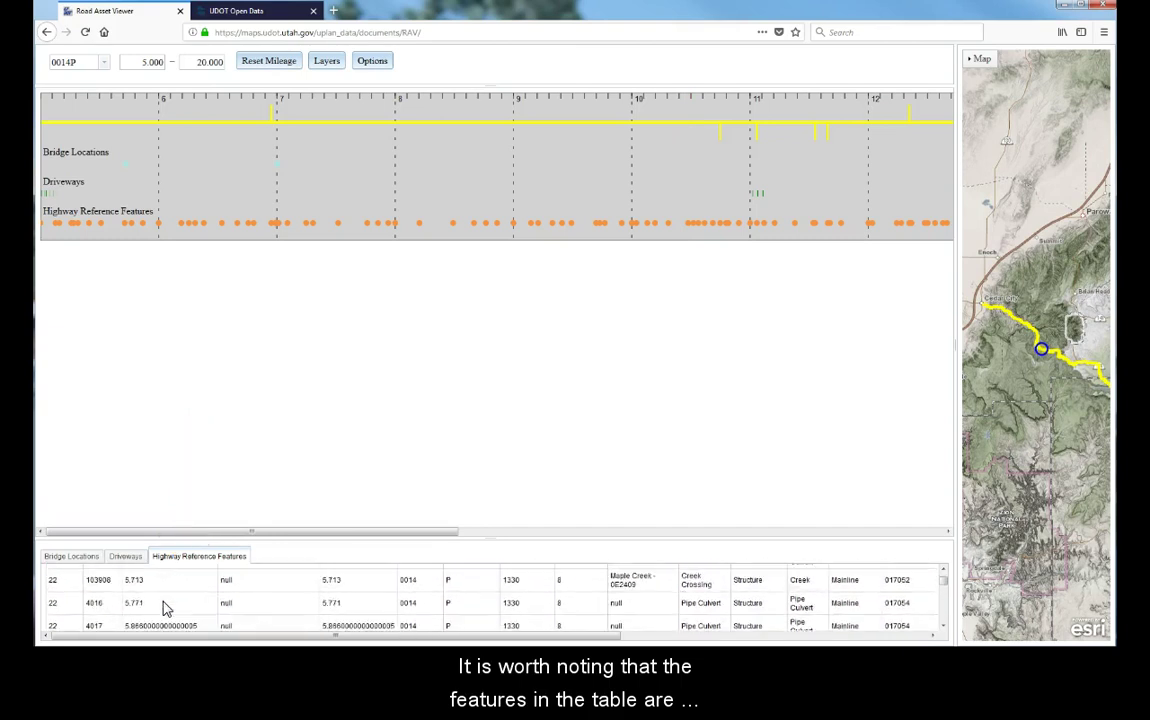
pyautogui.scroll(5, 165, 608)
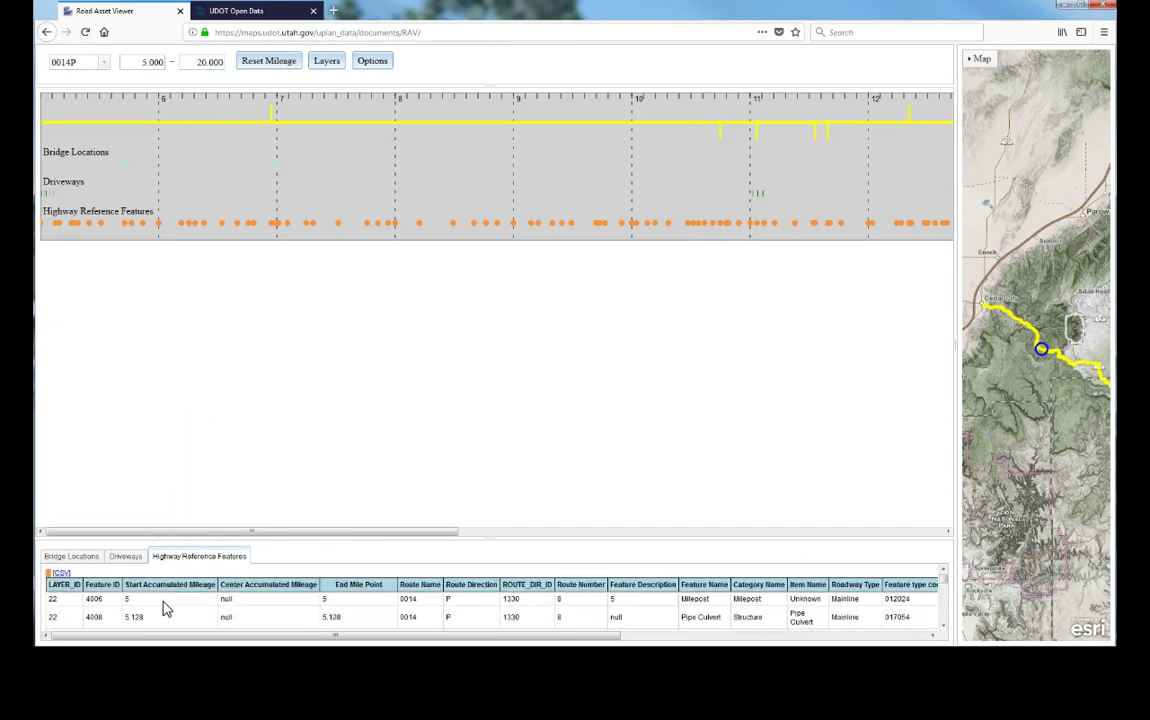
# Raise the diagram scale to 600 pixels per mile.
pyautogui.click(378, 64)
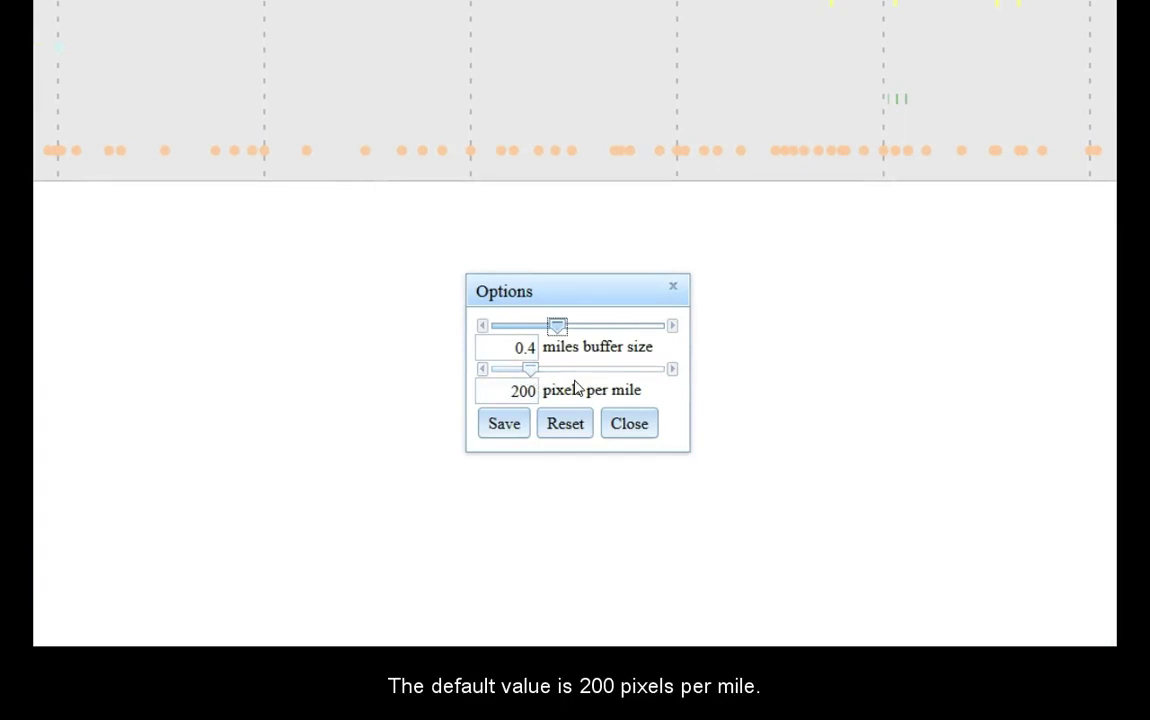
pyautogui.moveTo(533, 378); pyautogui.dragTo(594, 372)
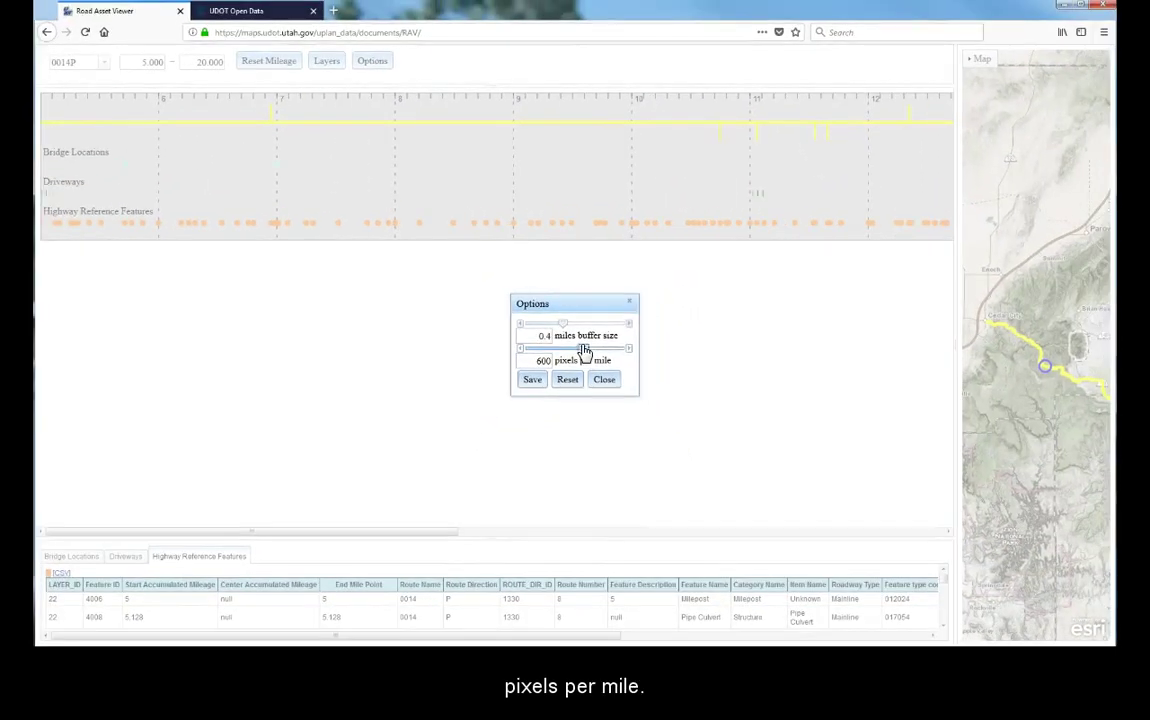
pyautogui.click(534, 379)
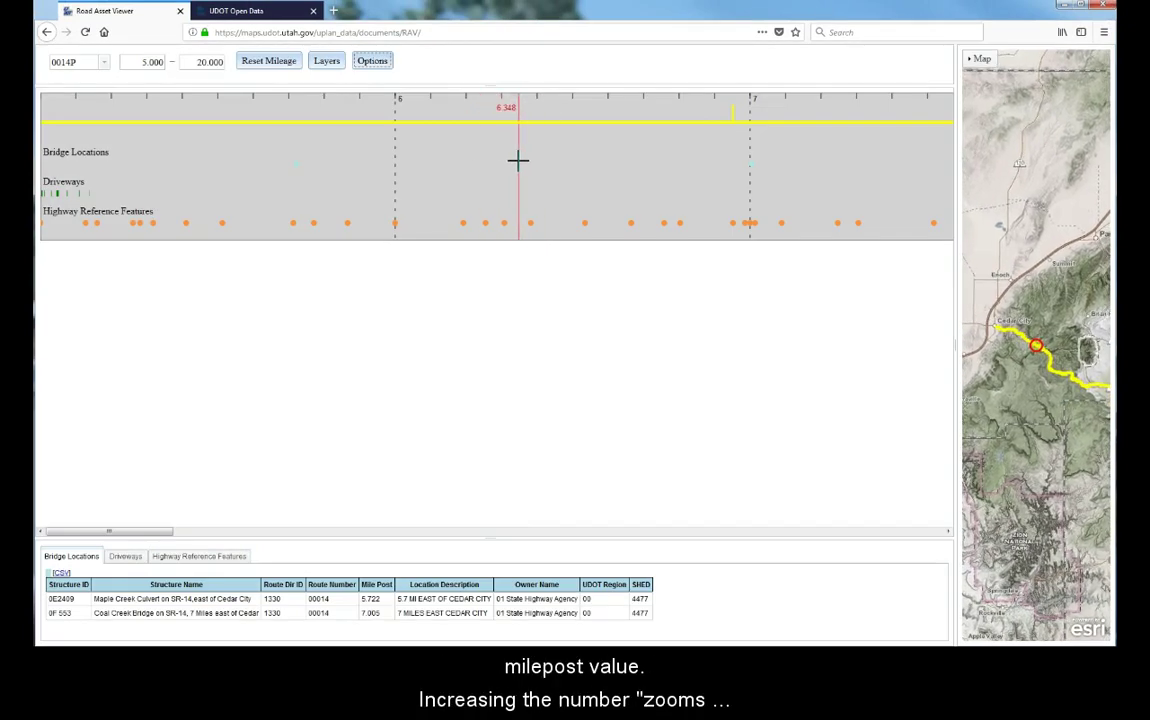
# Lower the diagram scale to 310 pixels per mile, then scroll the portal to its contact footer.
pyautogui.click(378, 63)
pyautogui.moveTo(585, 358); pyautogui.dragTo(559, 361)
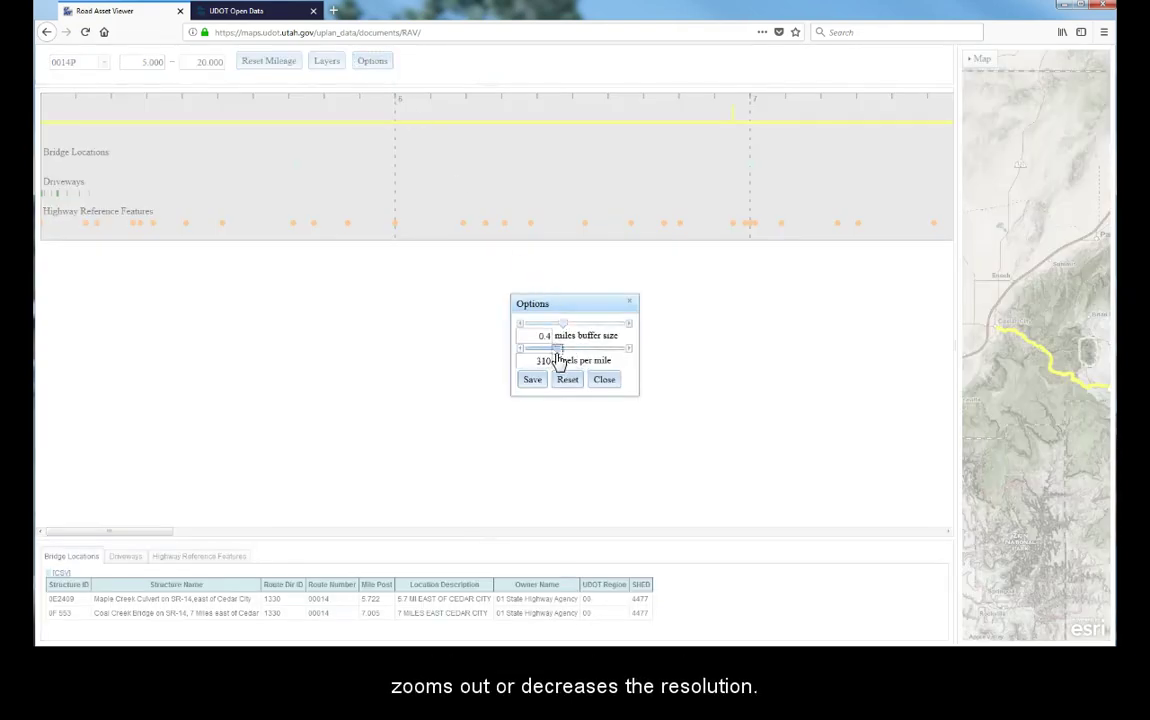
pyautogui.click(532, 379)
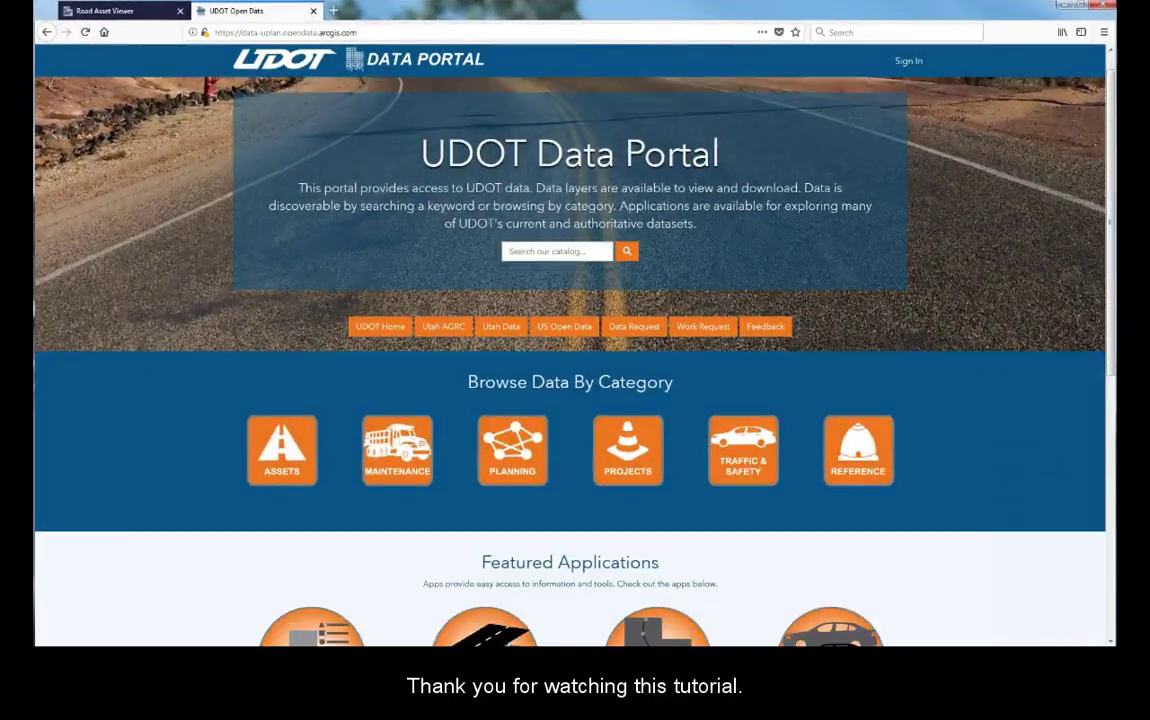
pyautogui.scroll(-5, 570, 340)
pyautogui.scroll(-3, 570, 400)
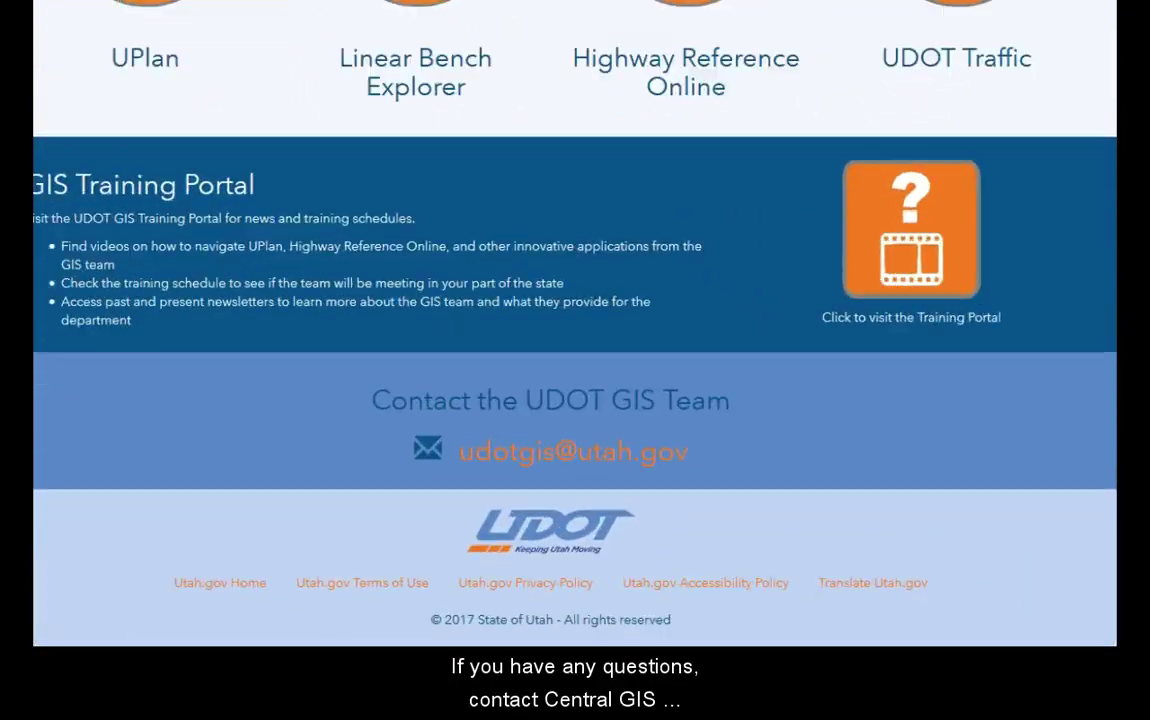